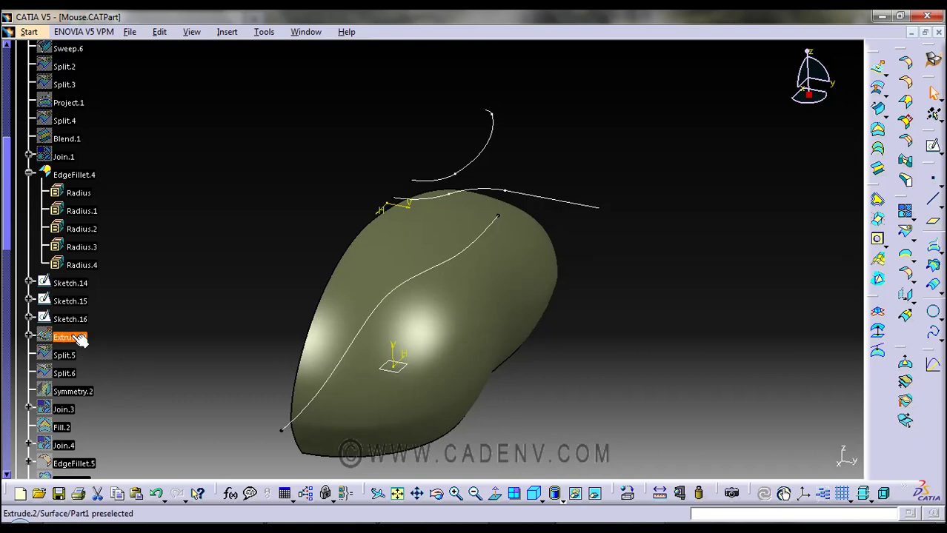
Step: Show the Extrude.2 parting surface on the mouse body and orbit to view it
middle_click_drag(372, 280, 349, 265)
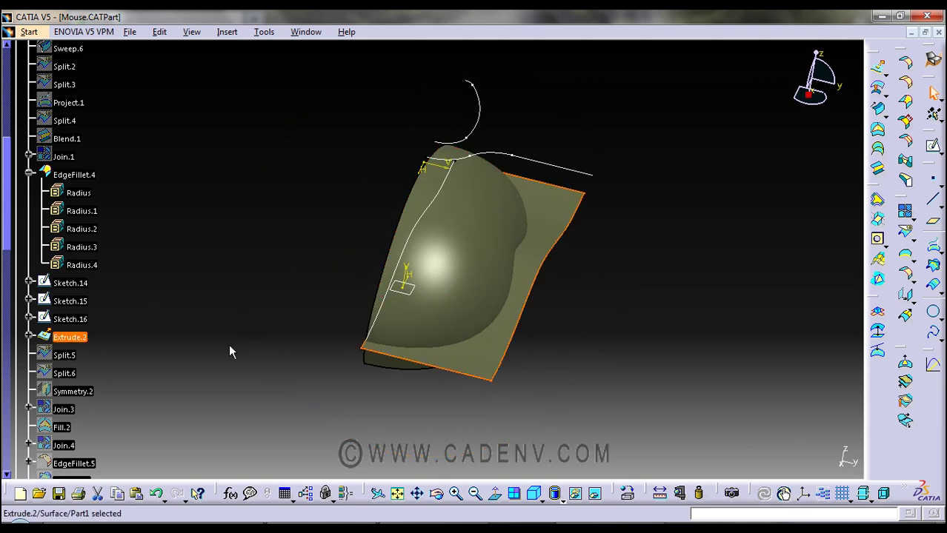
left_click(627, 311)
middle_click_drag(627, 311, 597, 318)
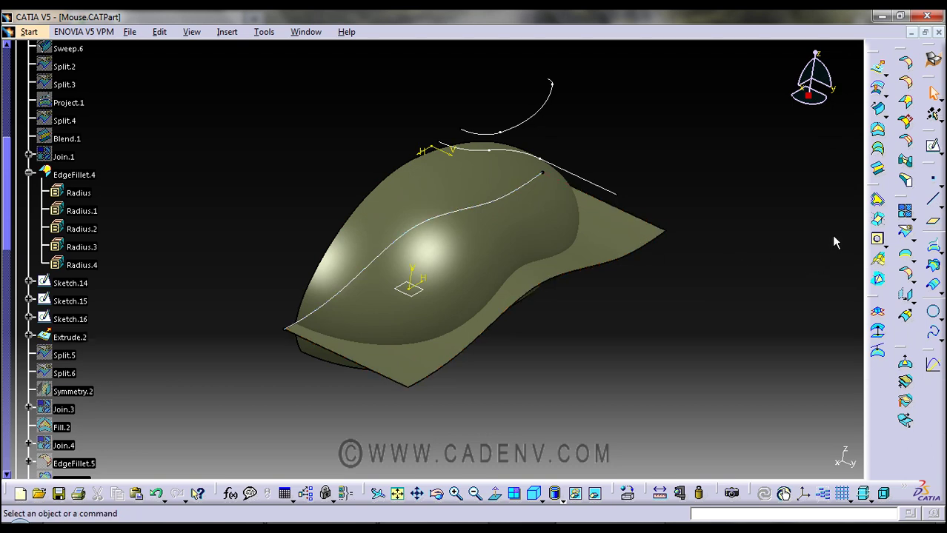
Step: Tear off the Extrude flyout as a floating toolbar and browse Insert > Surfaces
left_click(884, 92)
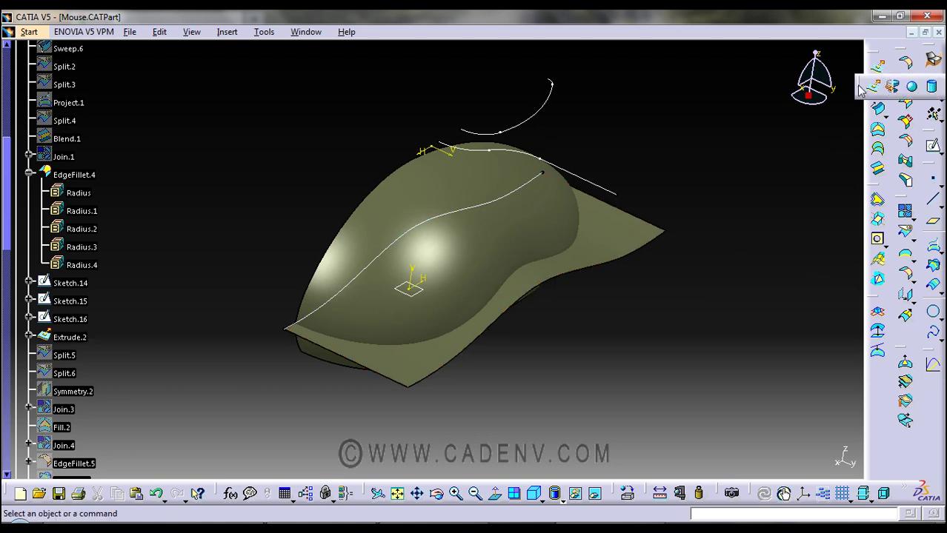
left_click_drag(859, 89, 671, 131)
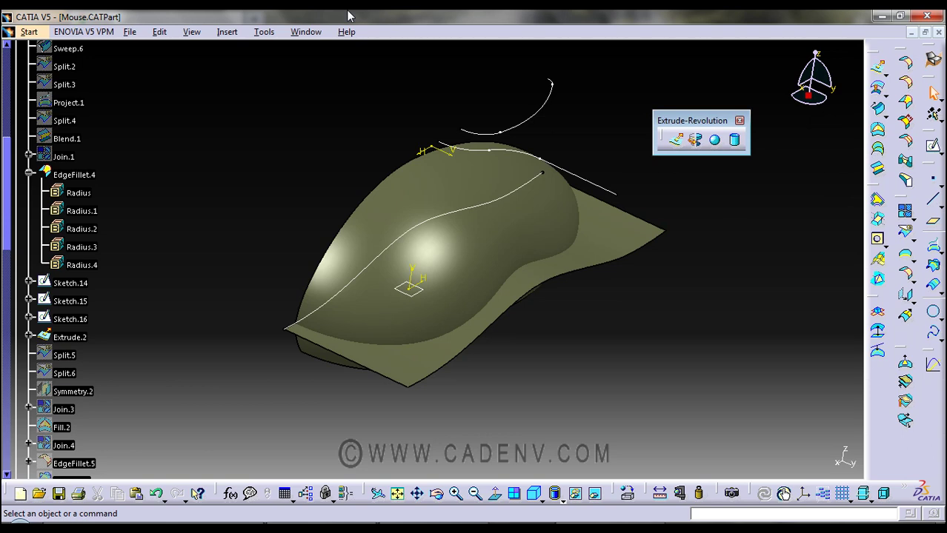
left_click(227, 33)
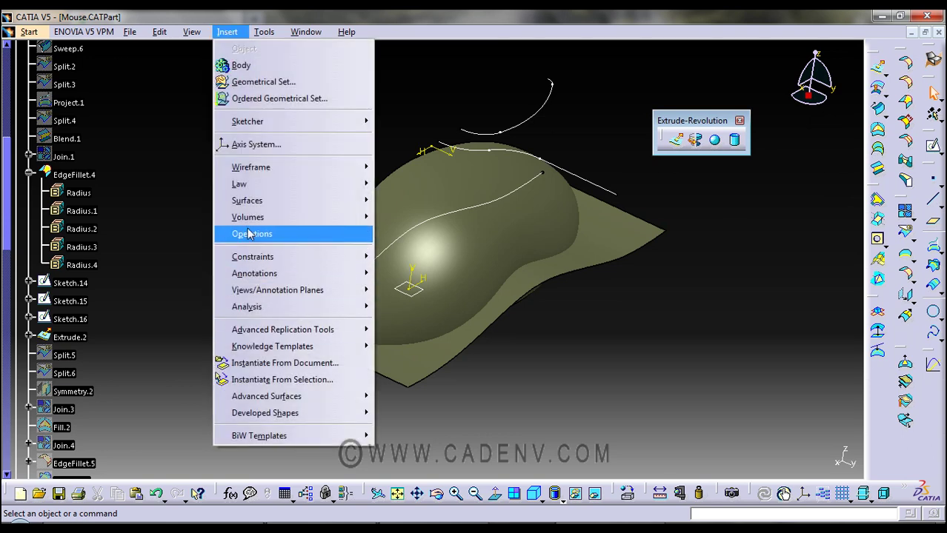
mouse_move(254, 203)
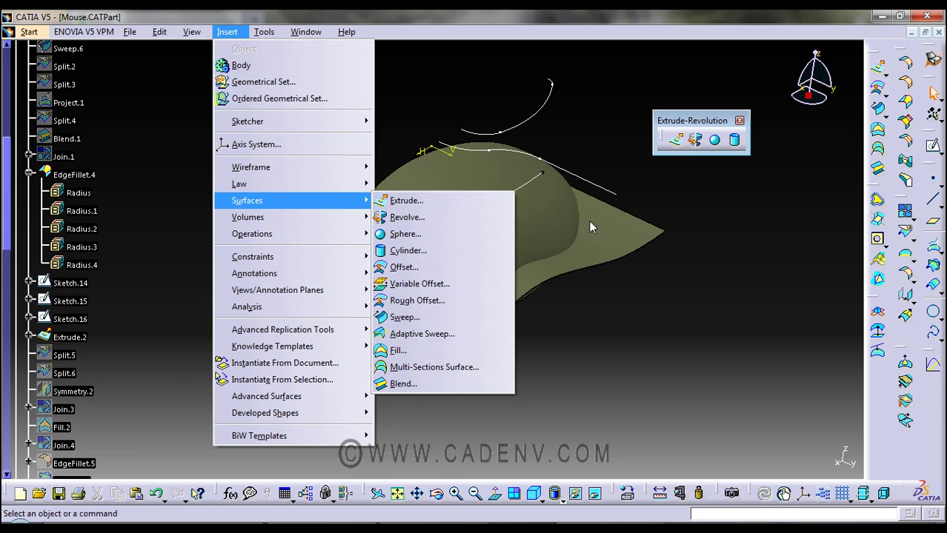
left_click(725, 214)
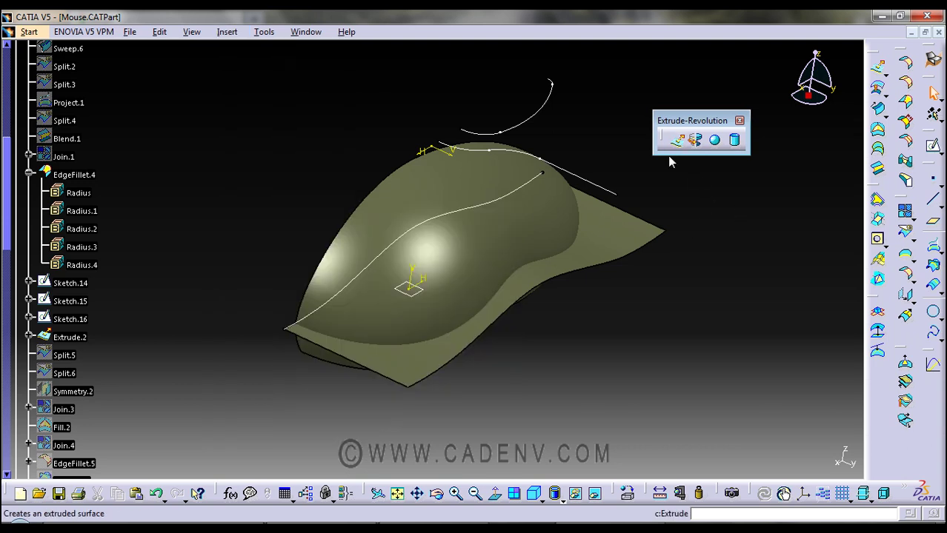
Step: Hide Extrude.2 and preview an extrusion of Sketch.16 lengthened to 26 mm
left_click(608, 243)
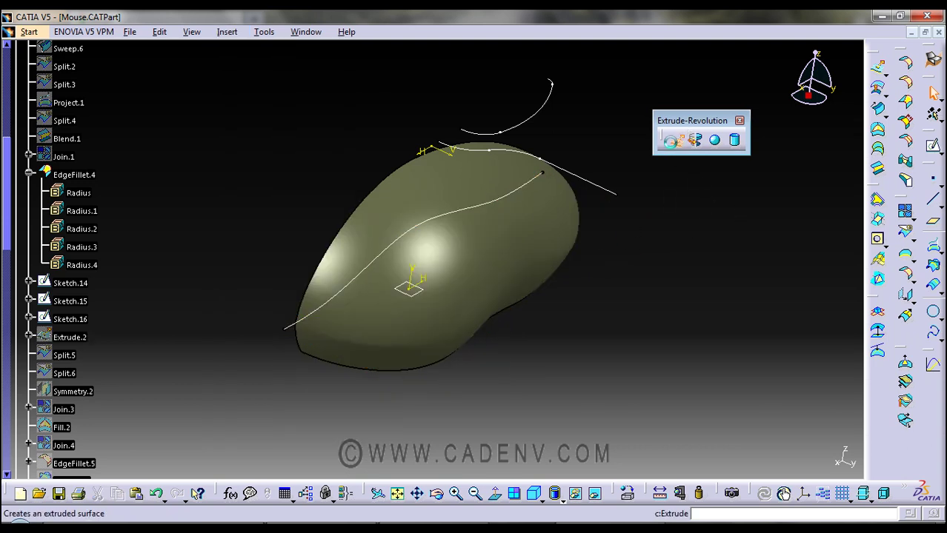
left_click(670, 141)
left_click(488, 204)
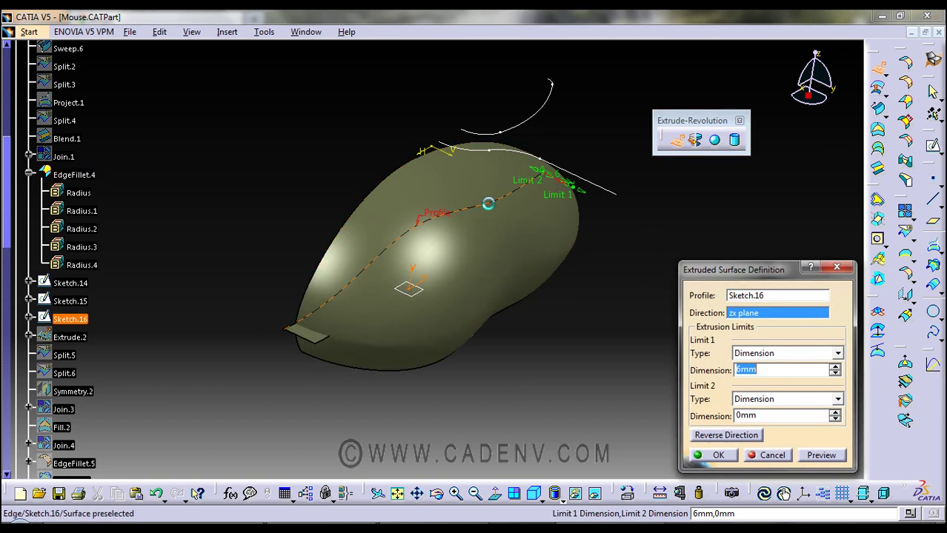
middle_click_drag(495, 328, 429, 296)
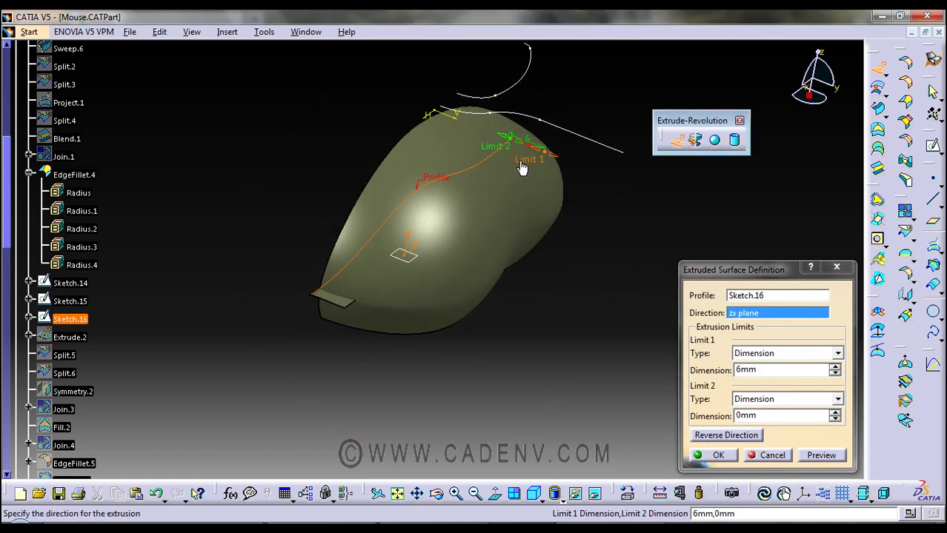
left_click_drag(523, 167, 636, 209)
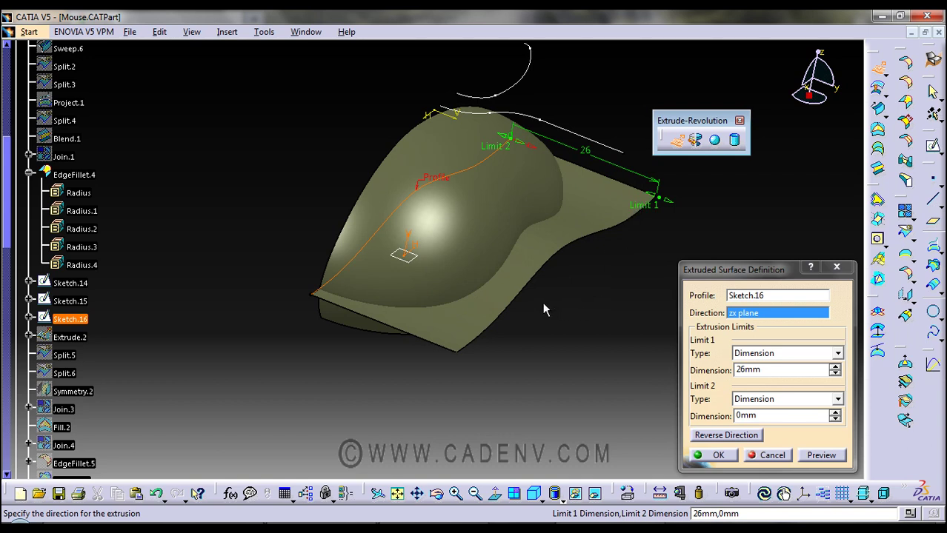
middle_click_drag(543, 310, 585, 304)
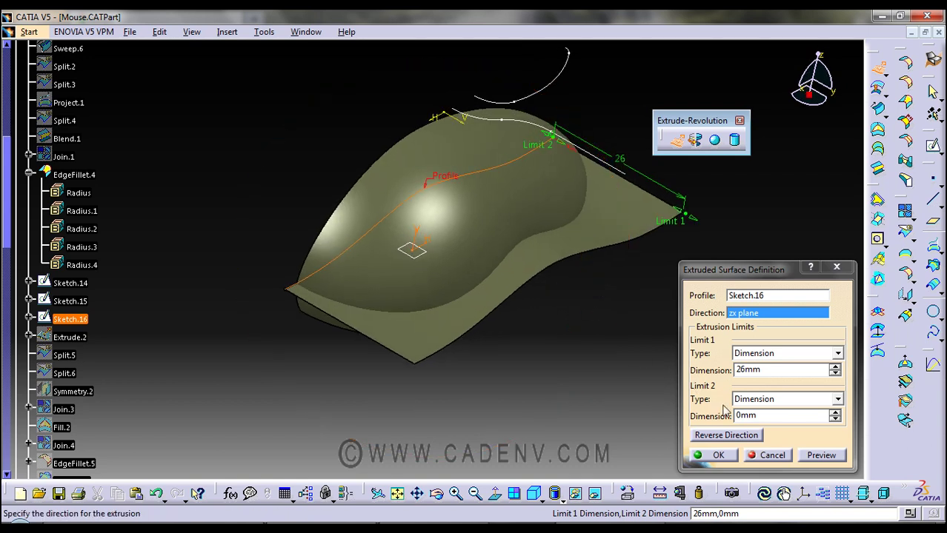
Step: Reverse the extrusion direction, review the preview, then cancel the extrusion
left_click_drag(754, 275, 668, 239)
left_click(670, 399)
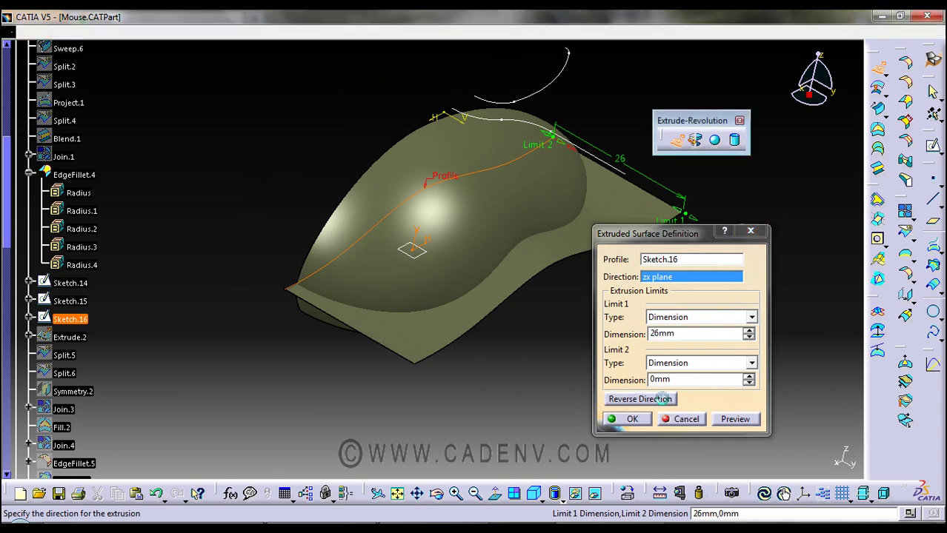
left_click(662, 400)
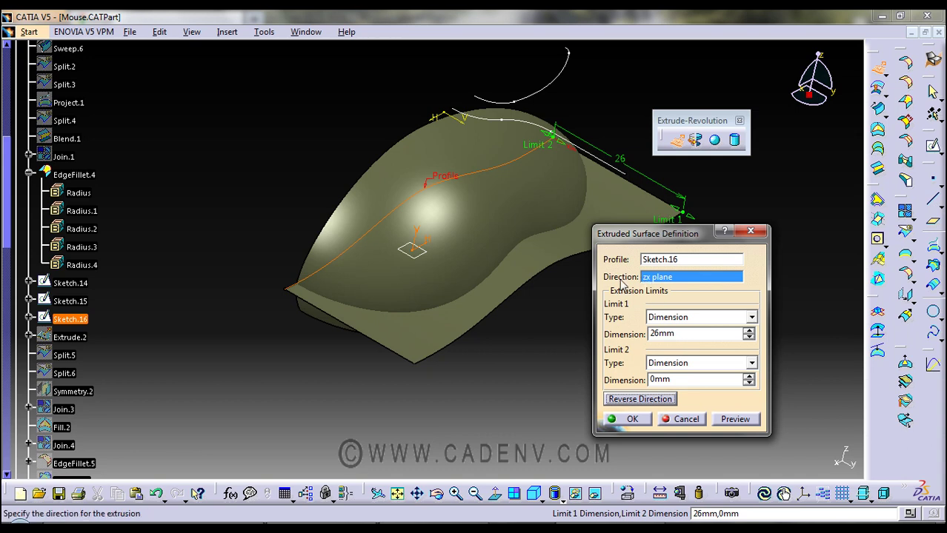
middle_click_drag(518, 300, 503, 277)
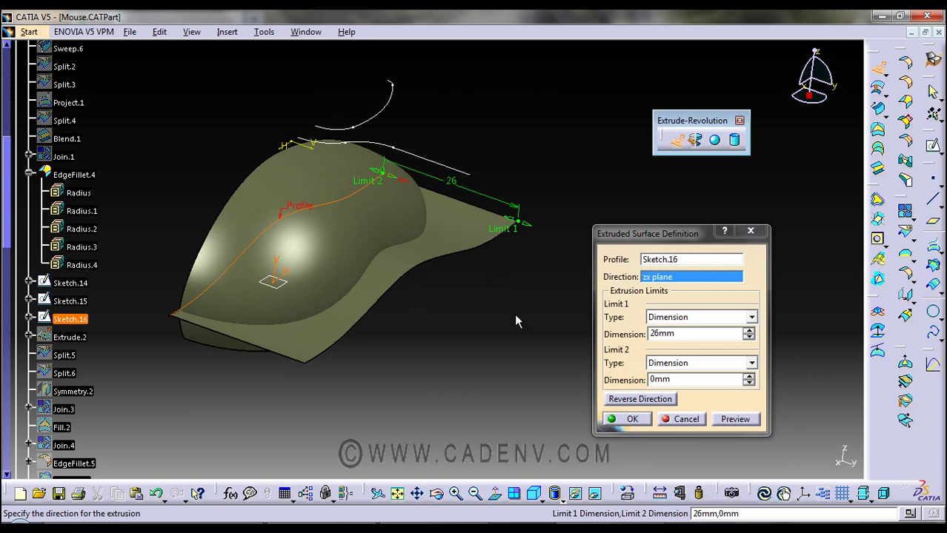
left_click(699, 426)
Step: Show Extrude.2 again and orbit the mouse body to a new orientation
middle_click_drag(374, 292, 357, 318)
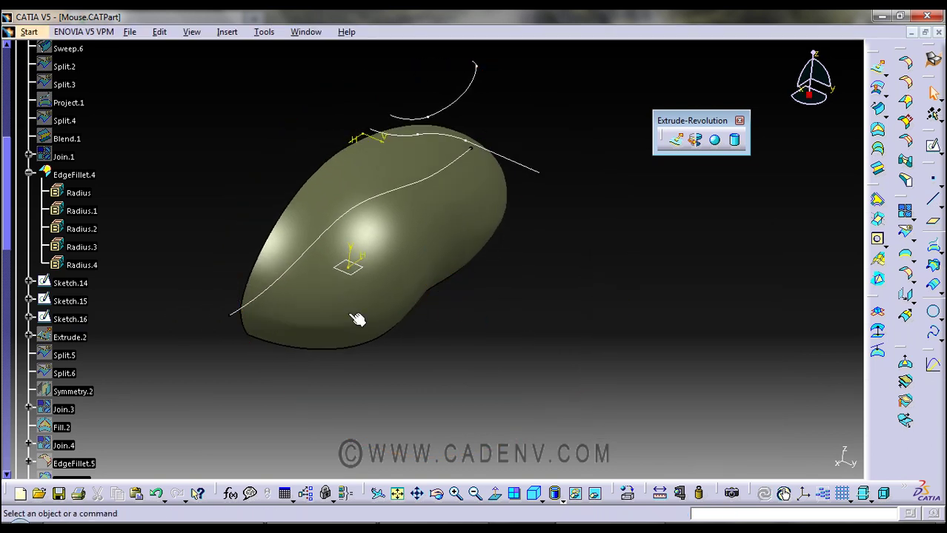
left_click(83, 338)
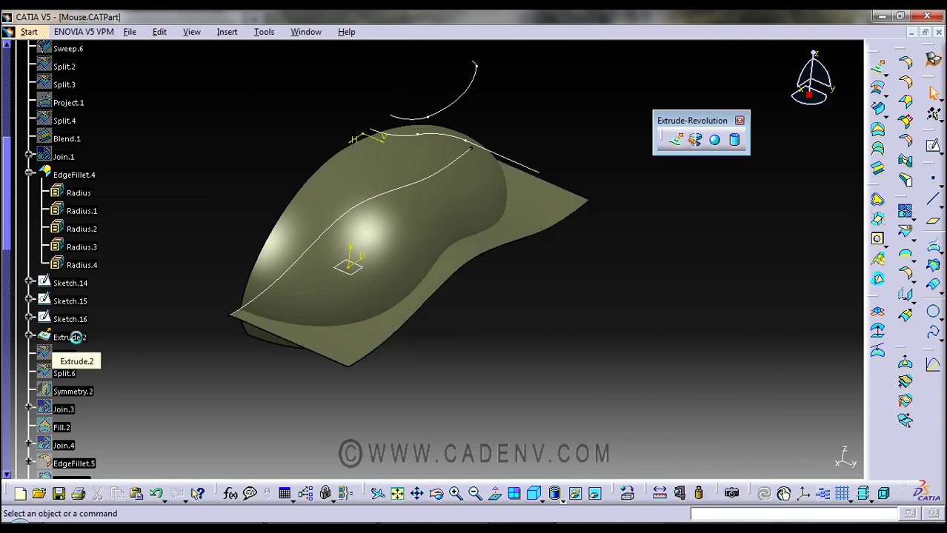
middle_click_drag(507, 375, 497, 318)
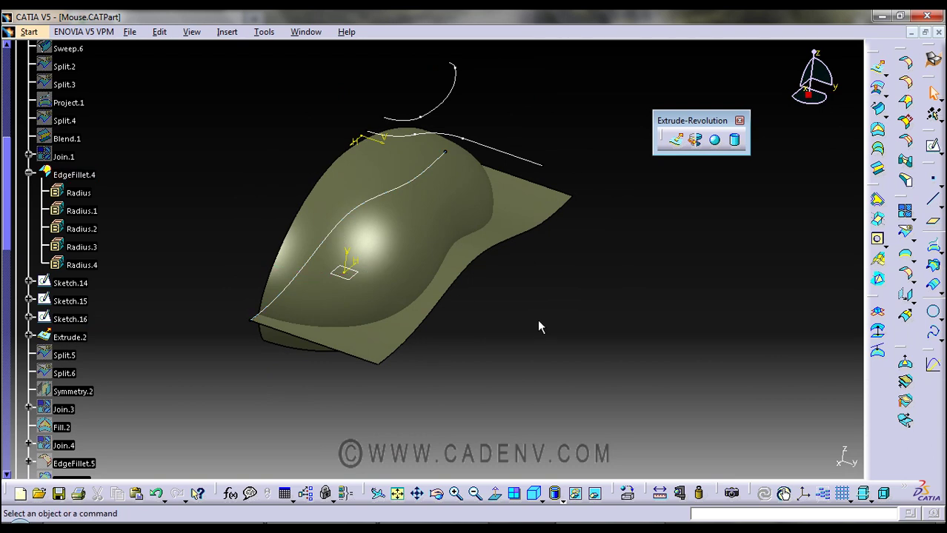
middle_click_drag(537, 319, 508, 354)
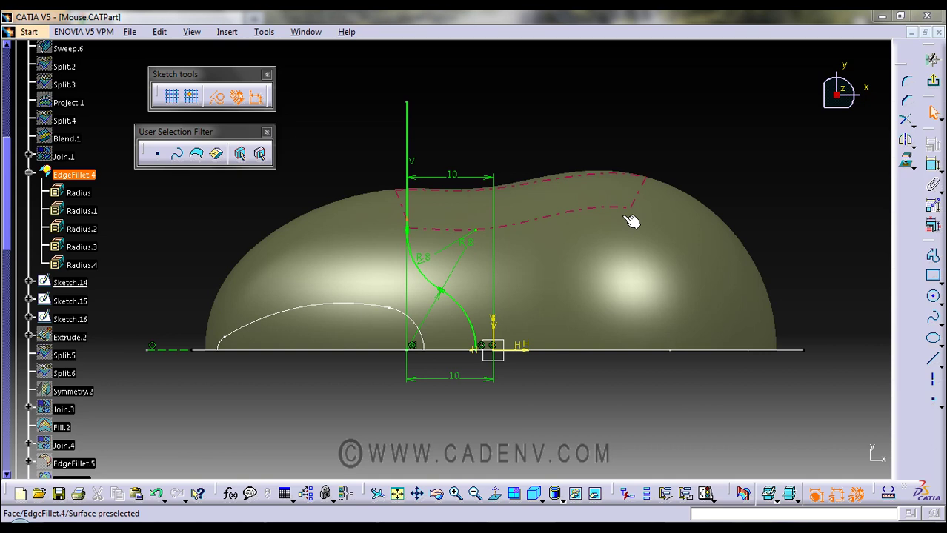
middle_click_drag(629, 216, 657, 163)
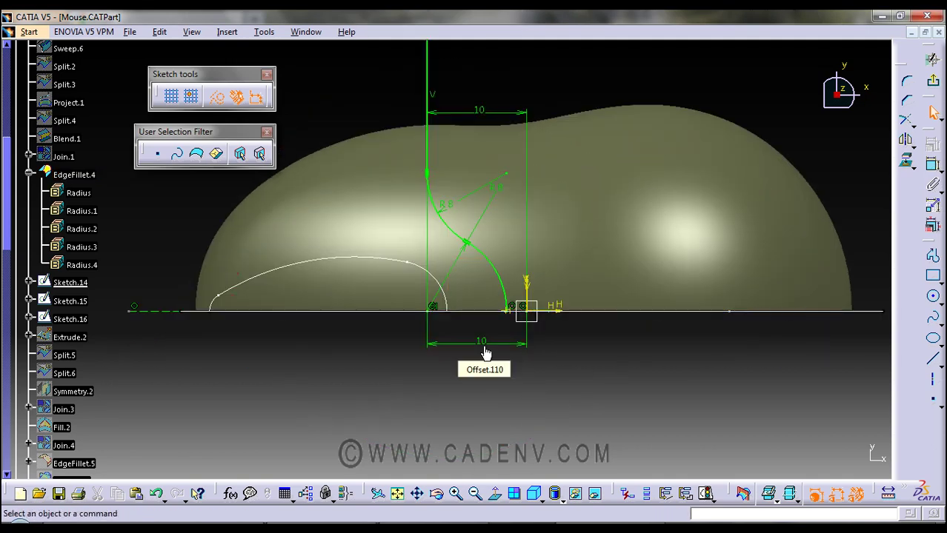
middle_click_drag(554, 330, 640, 351)
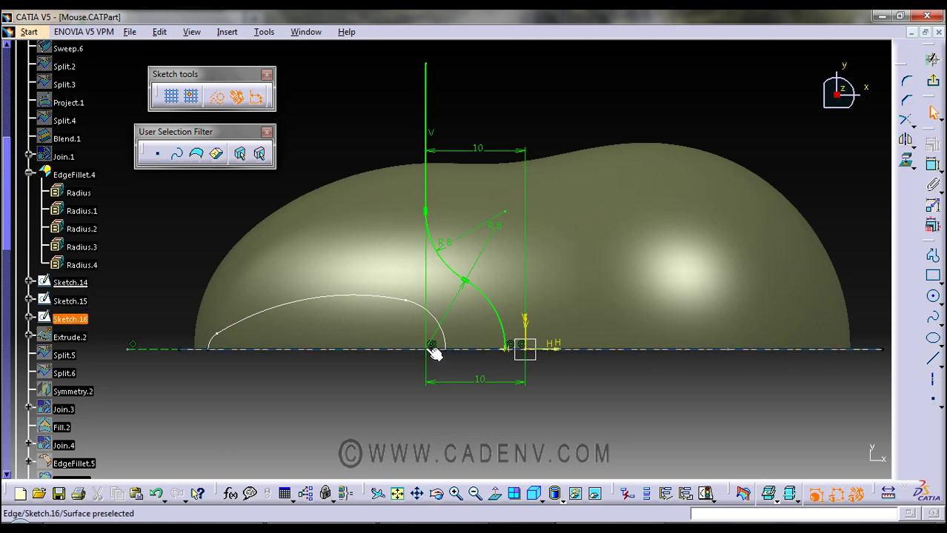
left_click(497, 245)
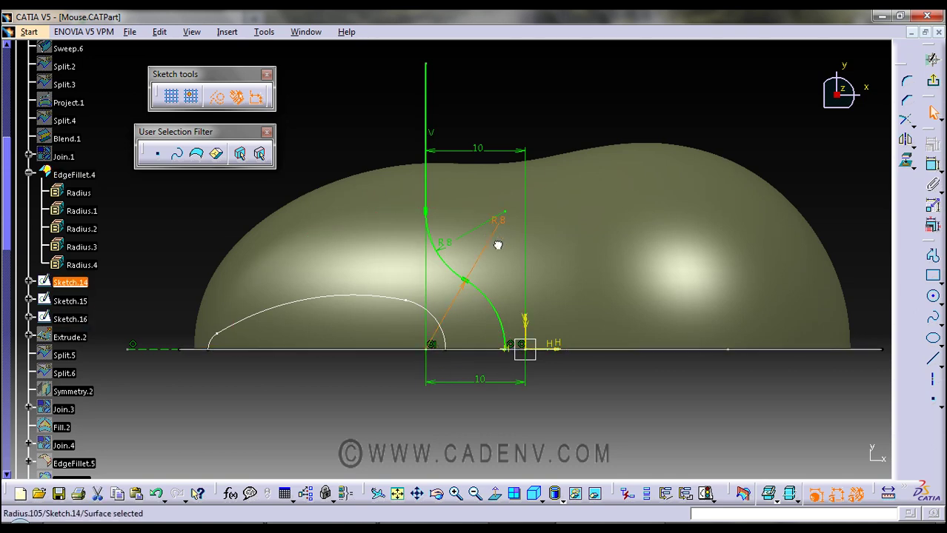
left_click(506, 320)
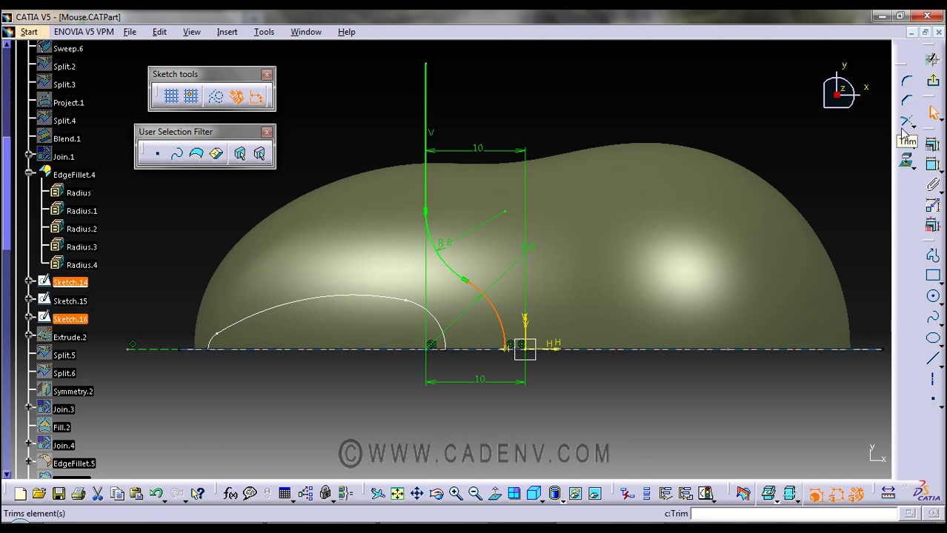
Step: Trim the arc at the vertical line and fillet the corner between the line and arc
left_click(908, 125)
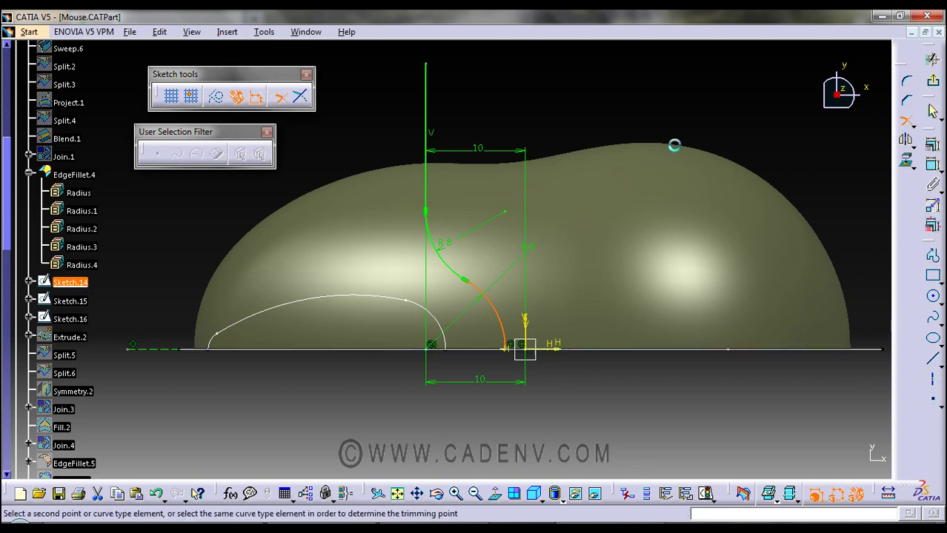
left_click(429, 194)
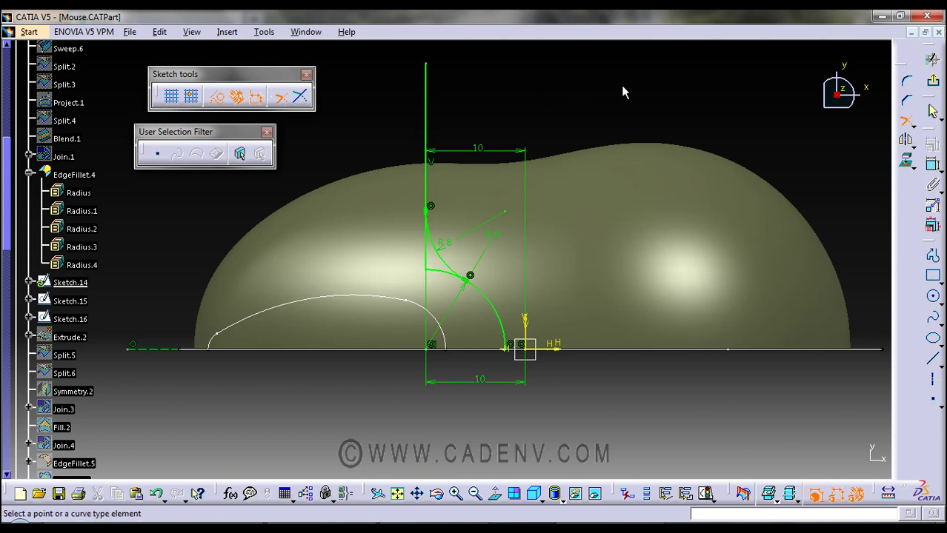
left_click(907, 81)
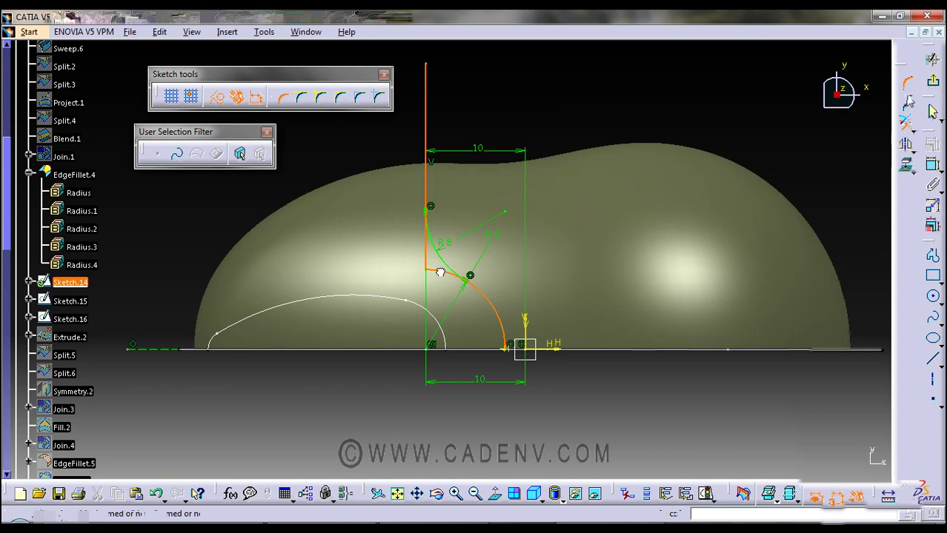
left_click(454, 265)
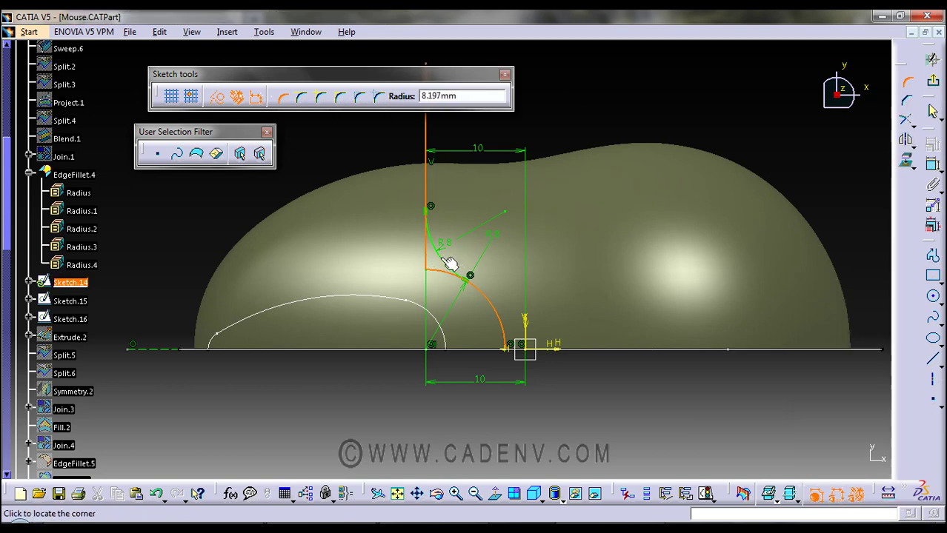
left_click(450, 264)
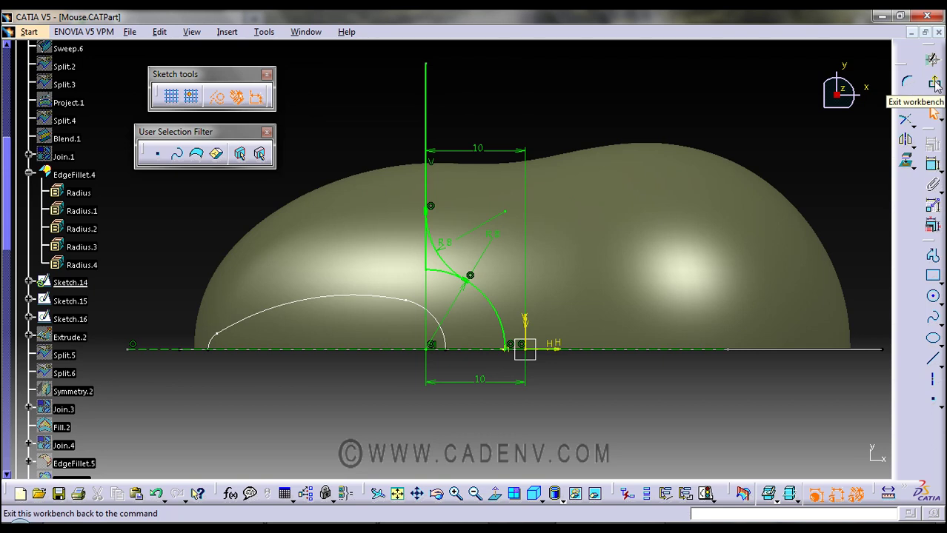
Step: Undo and redo the corner fillet, then move the R8 dimension off the profile
key("ctrl+z")
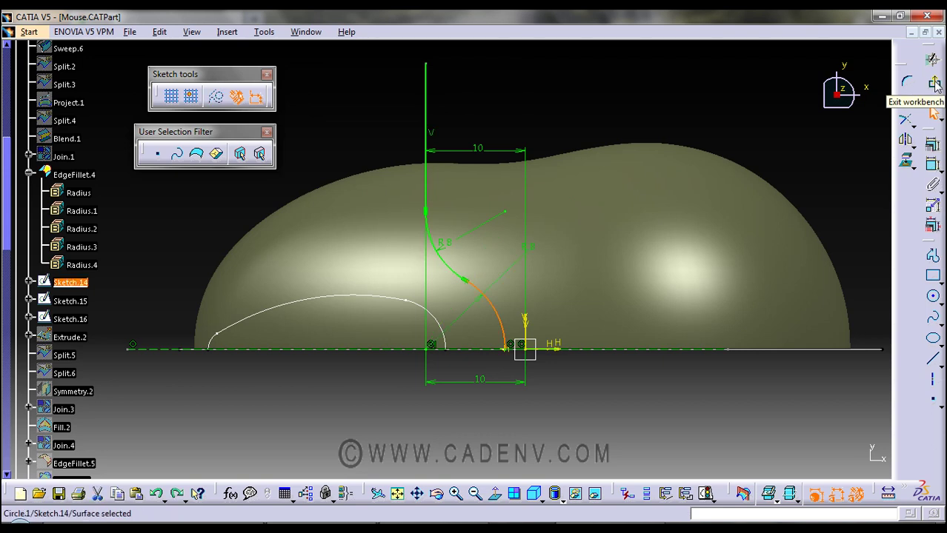
key("ctrl+y")
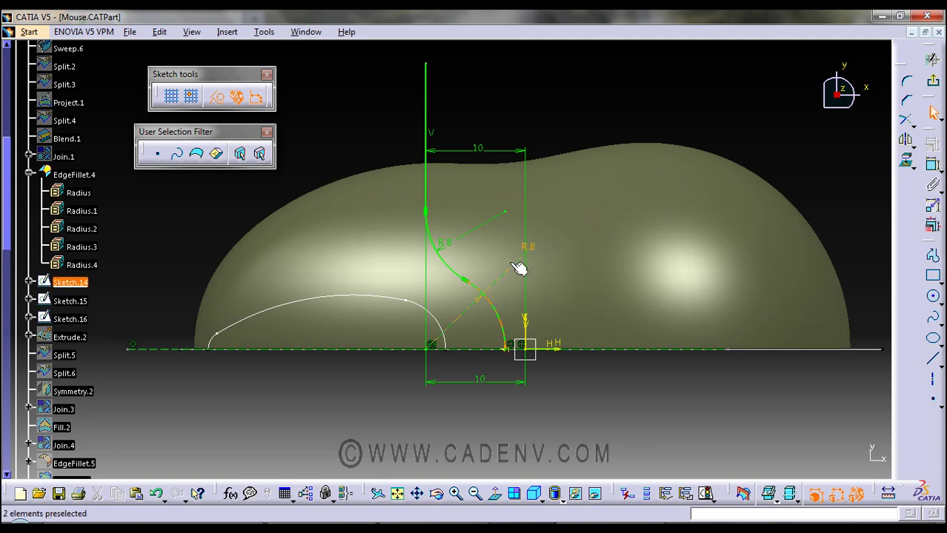
mouse_move(518, 268)
left_mouse_down()
mouse_move(500, 260)
mouse_move(532, 240)
mouse_move(525, 233)
mouse_move(503, 254)
mouse_move(512, 277)
left_mouse_up()
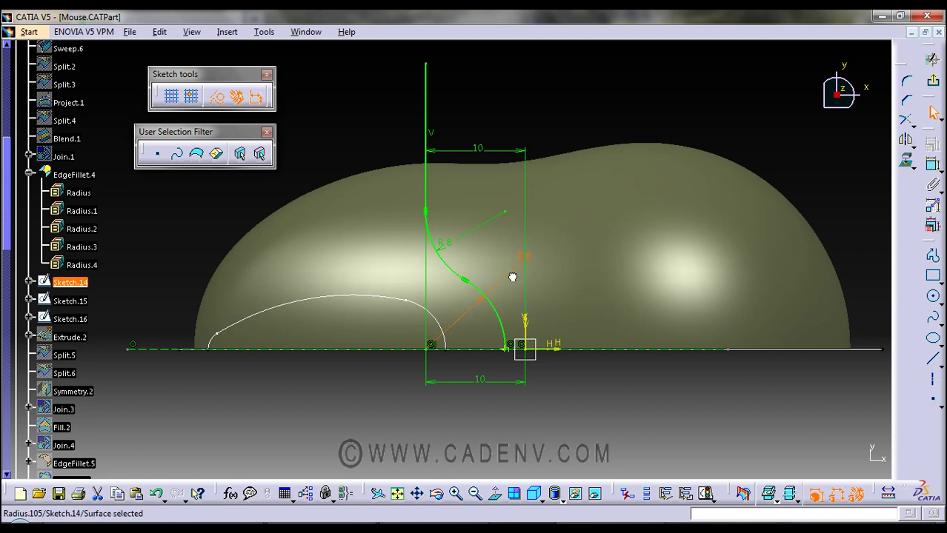
left_click(605, 409)
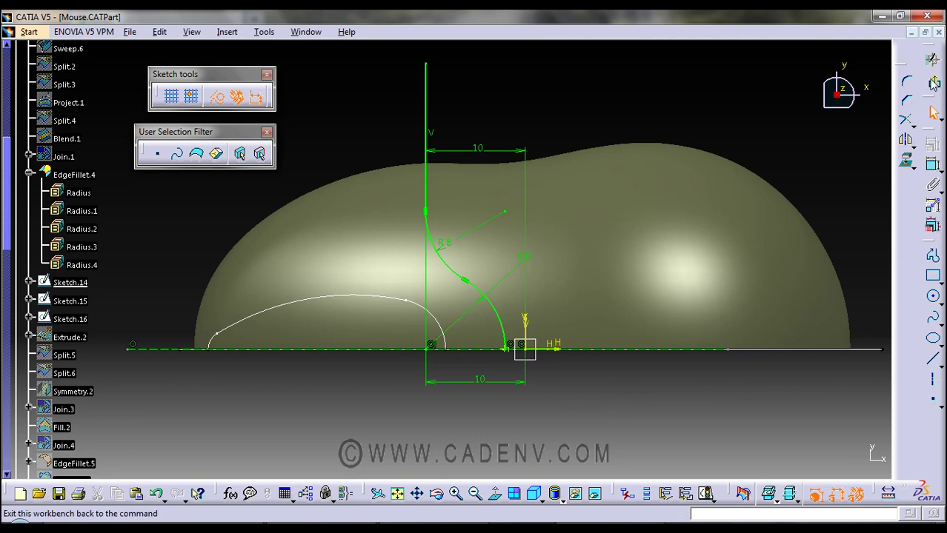
Step: Leave Sketch.14, open Sketch.15 for editing and zoom onto its profile
left_click(934, 82)
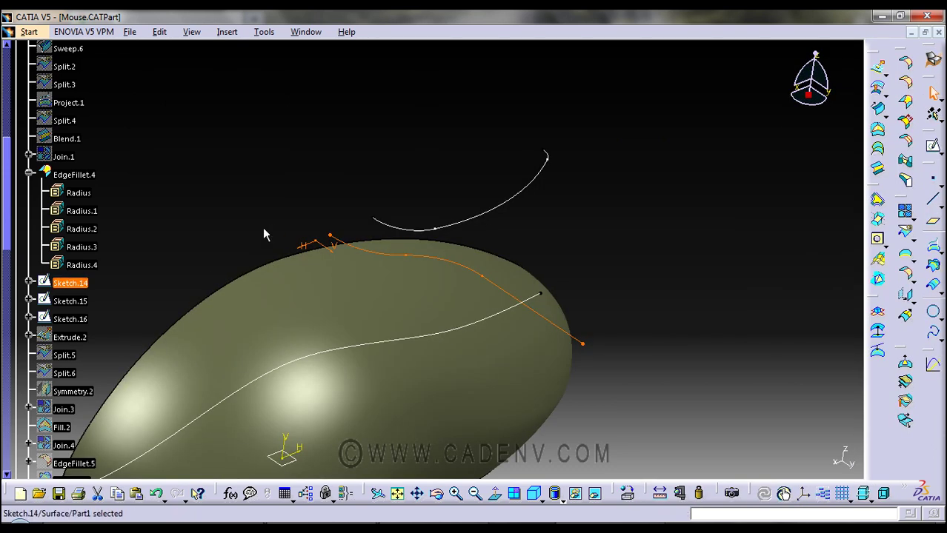
mouse_move(263, 233)
middle_mouse_down()
mouse_move(435, 135)
mouse_move(382, 154)
mouse_move(369, 198)
mouse_move(371, 187)
middle_mouse_up()
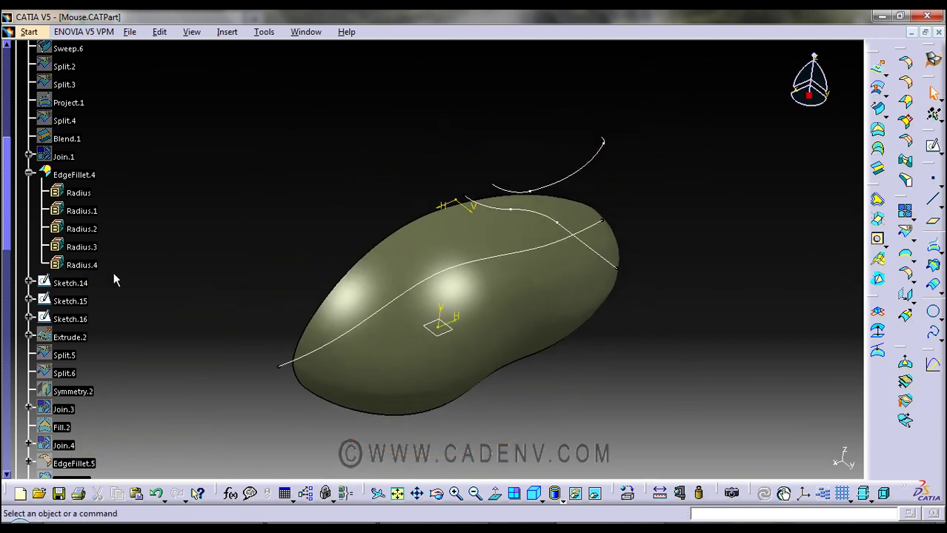
double_click(77, 305)
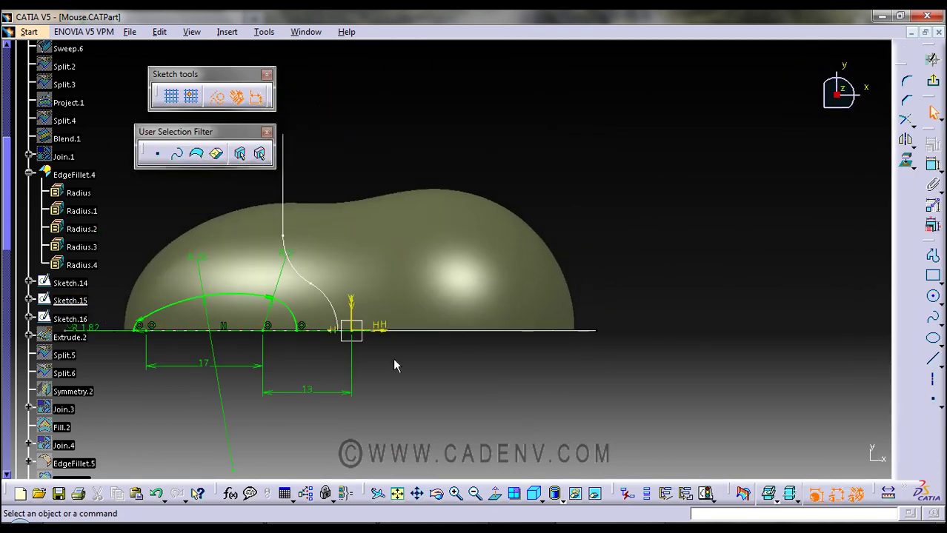
mouse_move(381, 393)
middle_mouse_down()
mouse_move(536, 388)
mouse_move(604, 368)
mouse_move(591, 312)
mouse_move(622, 315)
mouse_move(590, 308)
mouse_move(717, 323)
middle_mouse_up()
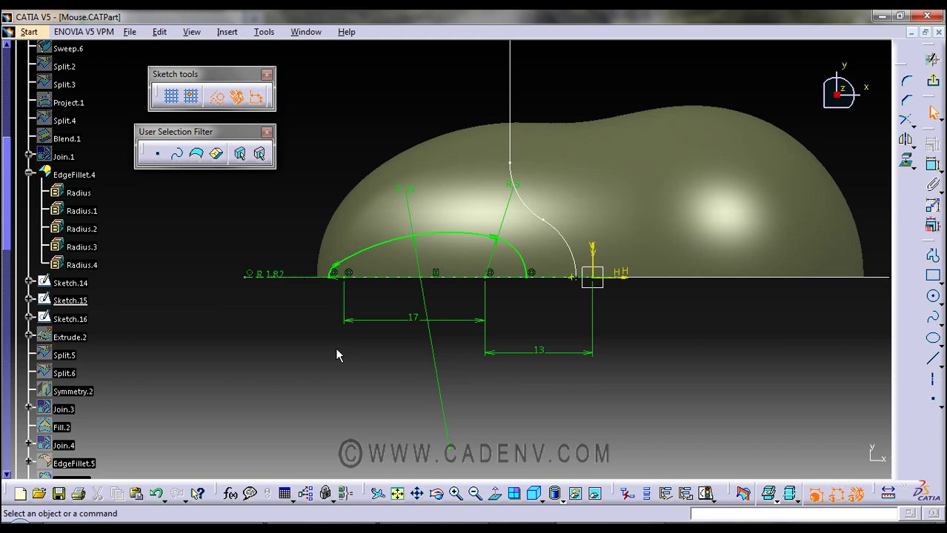
mouse_move(332, 374)
middle_mouse_down()
mouse_move(338, 337)
mouse_move(253, 300)
middle_mouse_up()
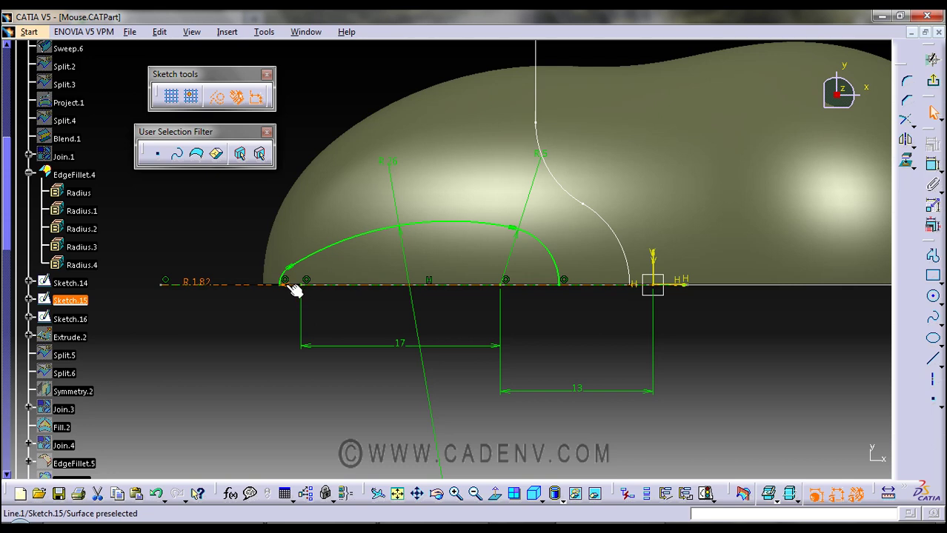
mouse_move(296, 300)
middle_mouse_down()
mouse_move(501, 362)
mouse_move(513, 334)
mouse_move(509, 383)
middle_mouse_up()
left_click(511, 382)
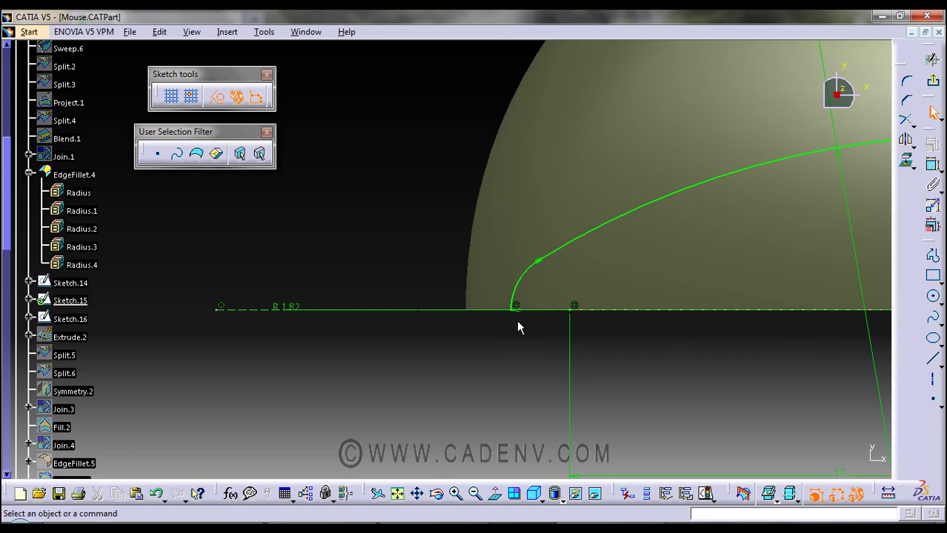
Step: Move the R 1.82 radius dimension up and clear of the profile
left_click(517, 326)
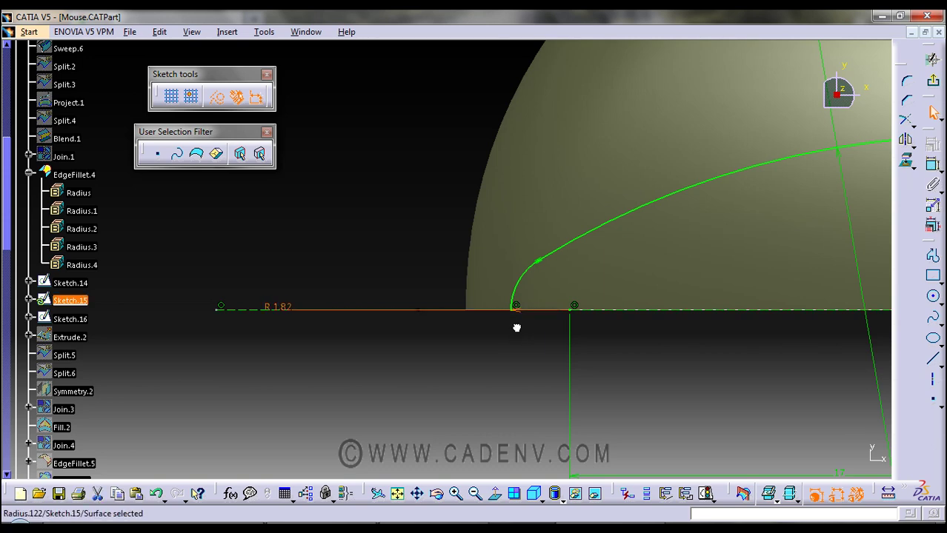
mouse_move(516, 327)
left_mouse_down()
mouse_move(538, 286)
mouse_move(600, 239)
mouse_move(666, 219)
left_mouse_up()
left_click(725, 371)
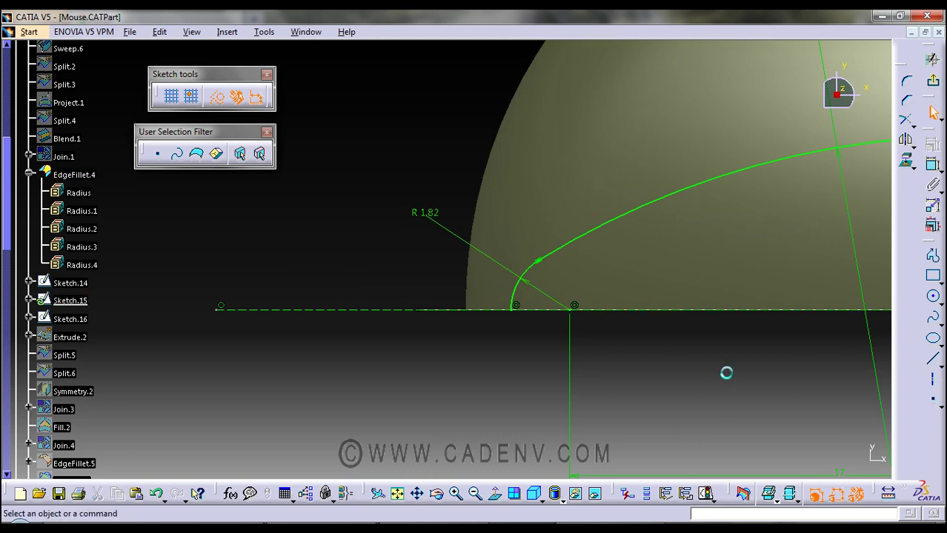
Step: Select the large right-hand arc of the Sketch.15 outline
mouse_move(725, 373)
middle_mouse_down()
mouse_move(674, 336)
mouse_move(577, 351)
middle_mouse_up()
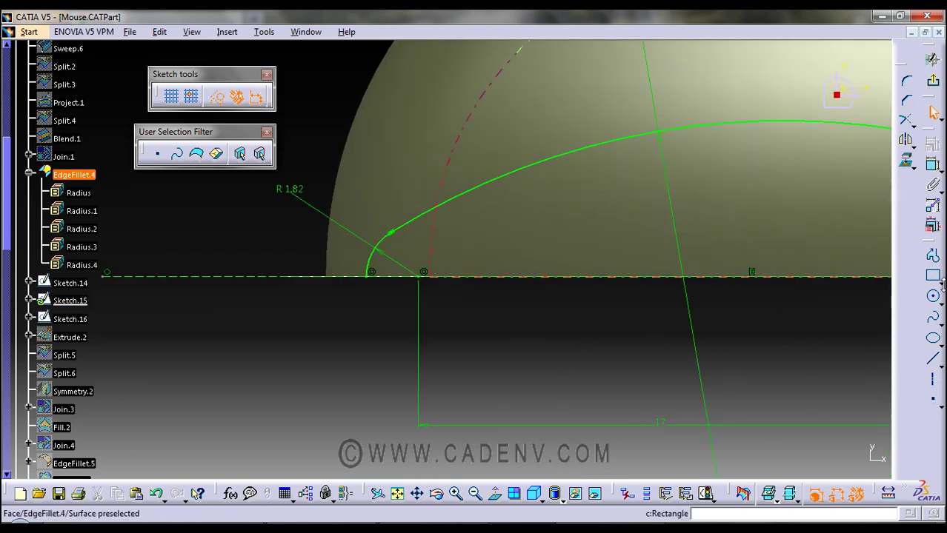
left_click(933, 255)
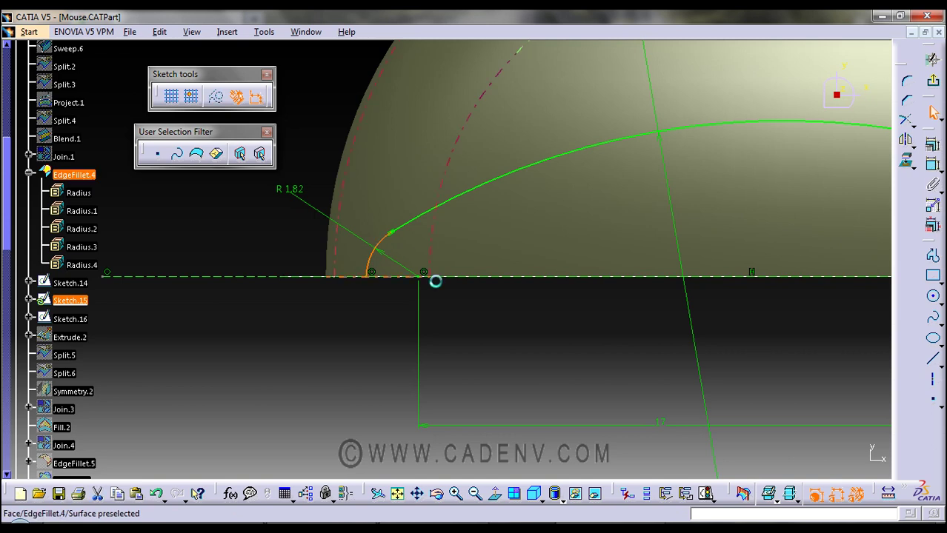
mouse_move(537, 340)
middle_mouse_down()
mouse_move(441, 334)
mouse_move(634, 346)
mouse_move(568, 383)
middle_mouse_up()
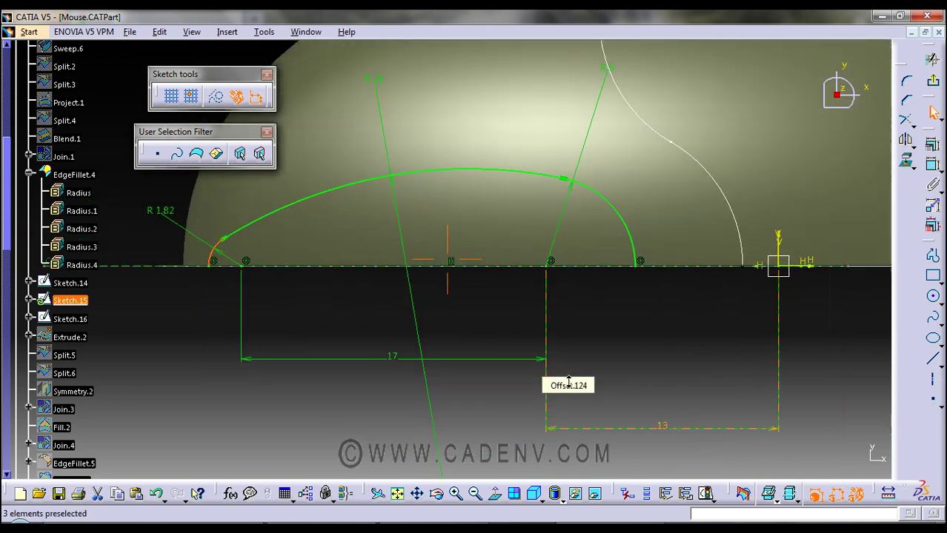
left_click(619, 221)
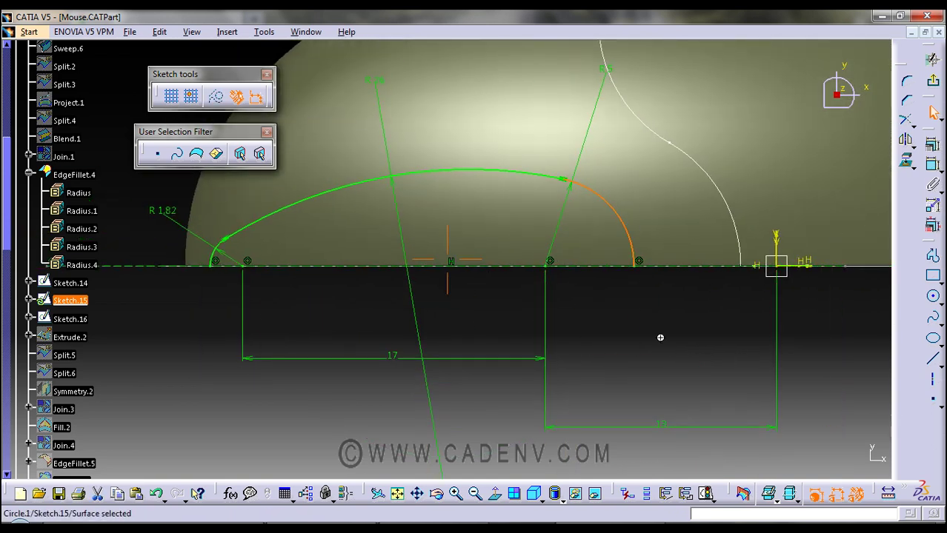
middle_click_drag(659, 334, 660, 360)
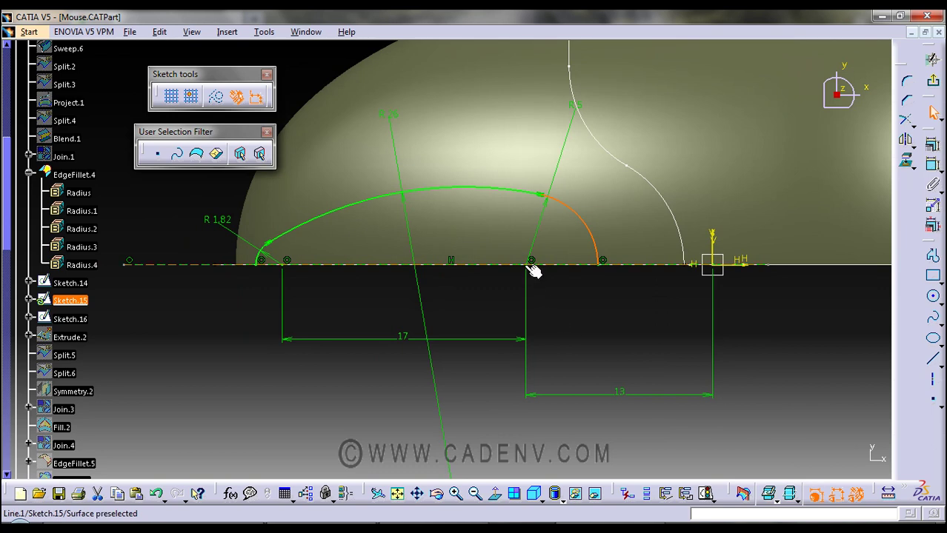
left_click(589, 226)
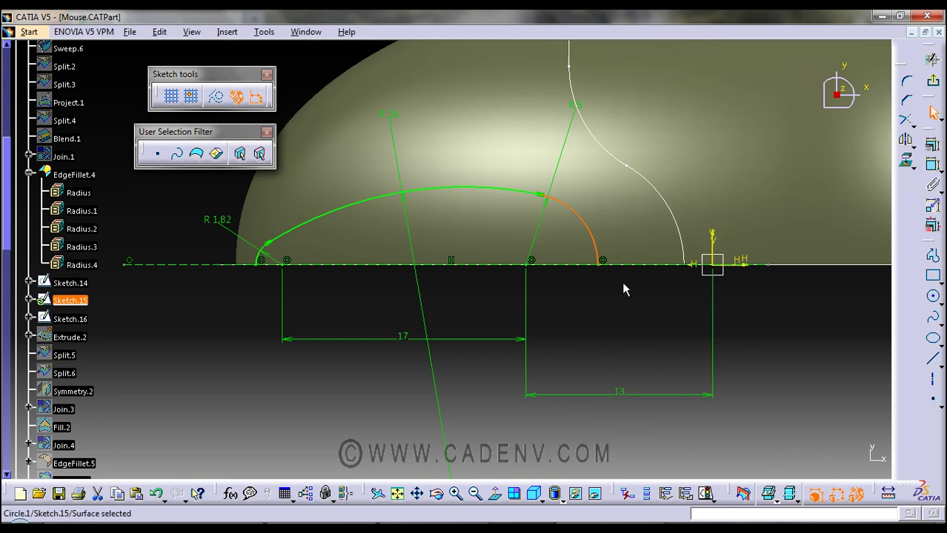
middle_click_drag(593, 314, 603, 302)
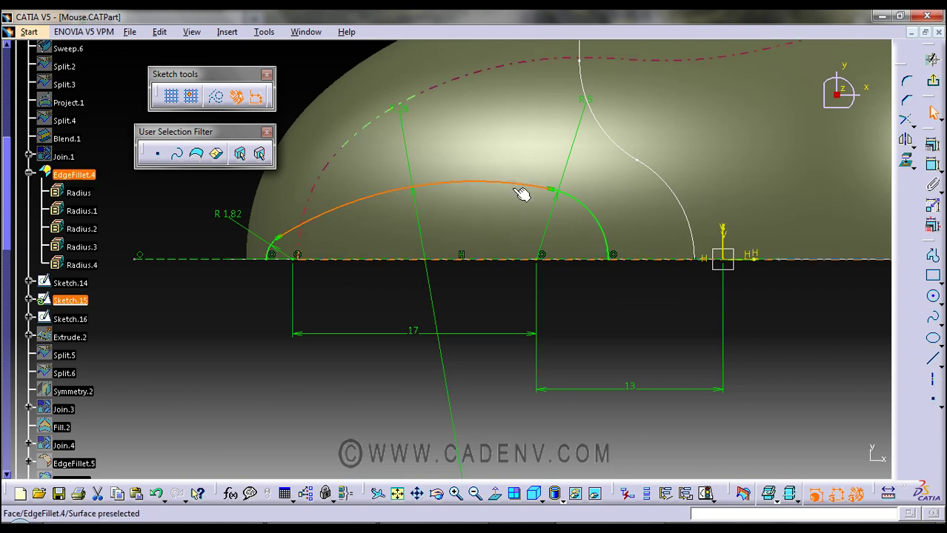
Step: Delete the large top arc and stretch both end arcs into semicircles on the baseline
key("Delete")
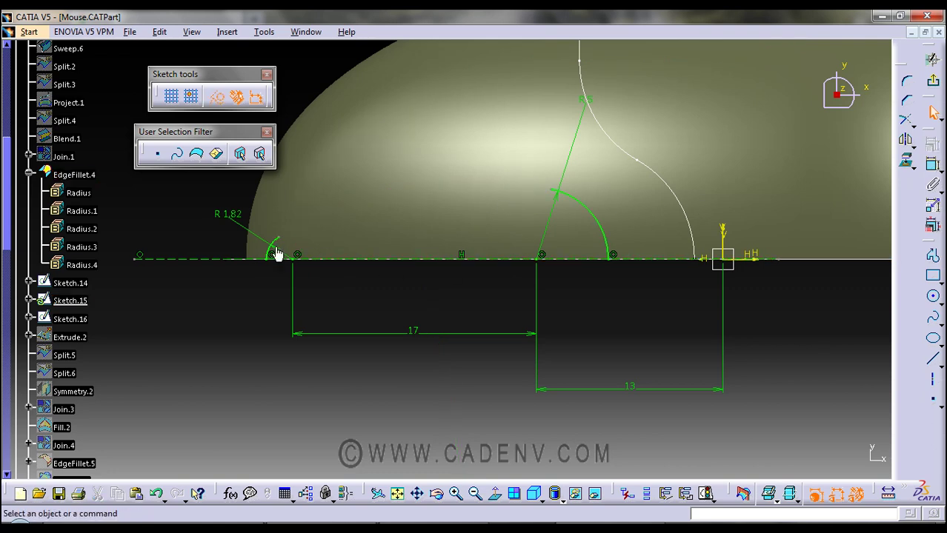
left_click_drag(295, 236, 345, 273)
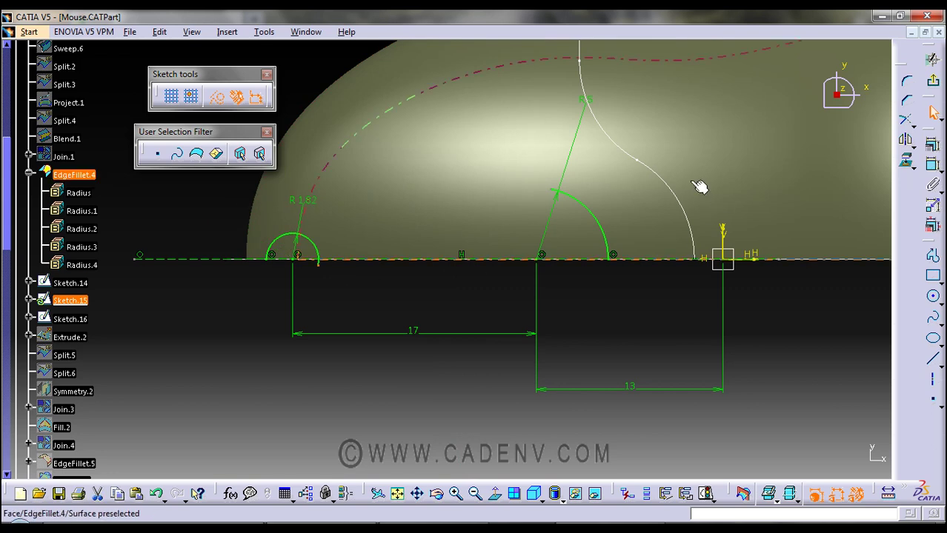
left_click_drag(562, 195, 445, 275)
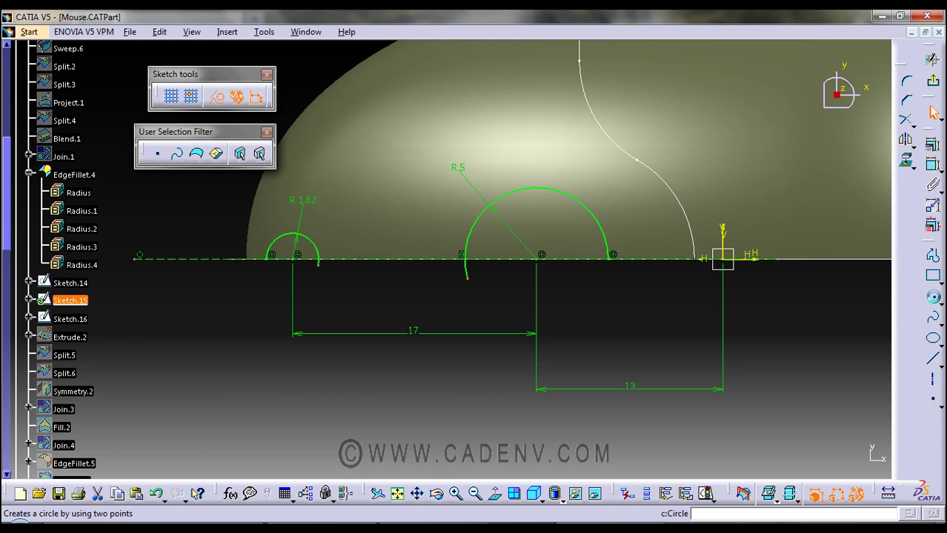
Step: Draw a three-point arc starting with limits from the small left arc to the R5 arc
left_click(933, 296)
left_click(259, 234)
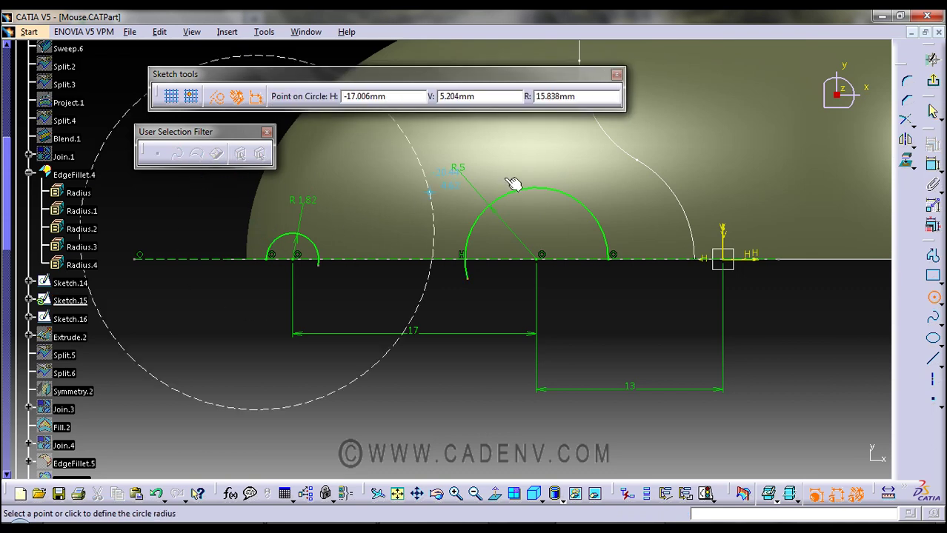
key("Escape")
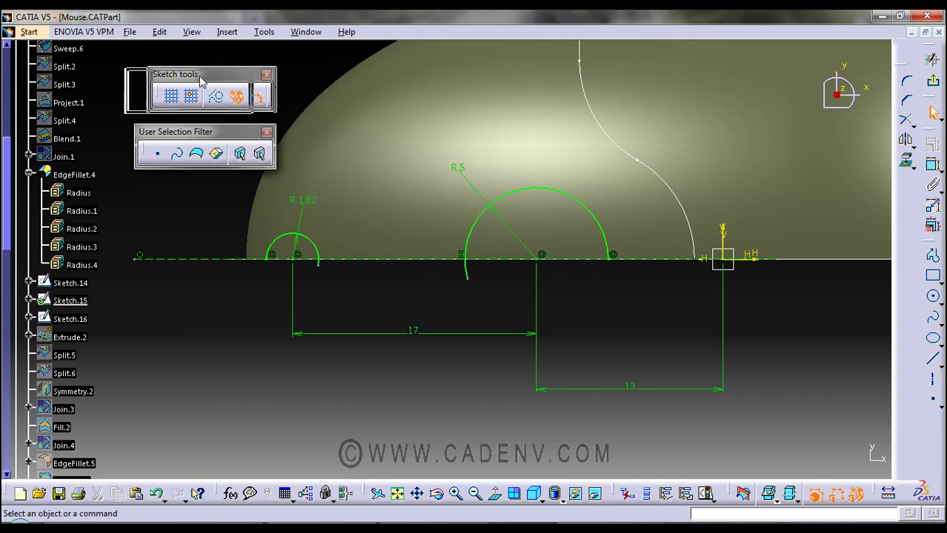
left_click(935, 300)
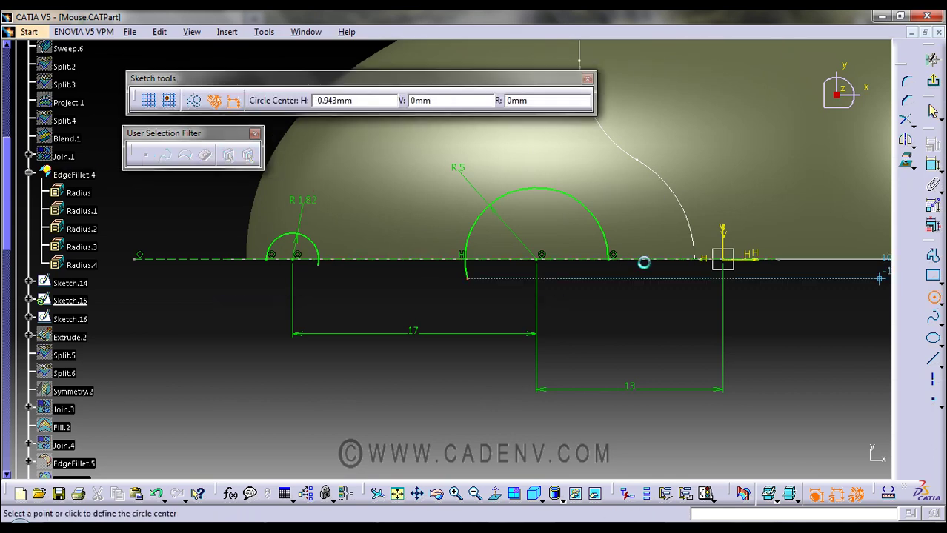
middle_click_drag(481, 142, 434, 279)
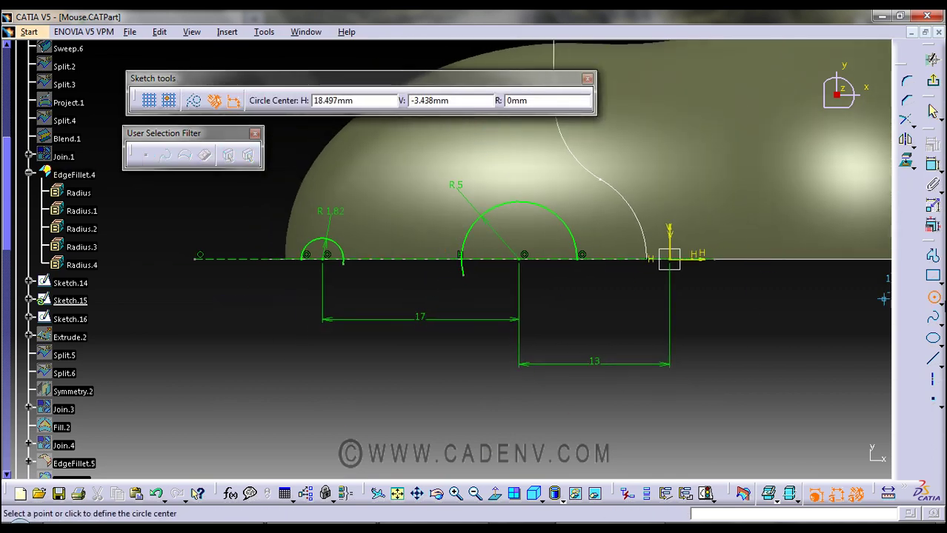
left_click(940, 304)
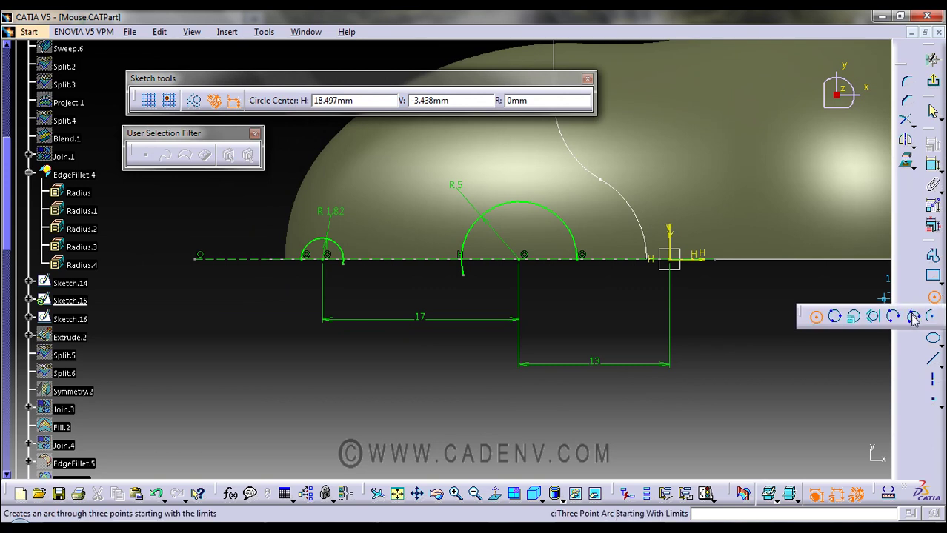
left_click(913, 317)
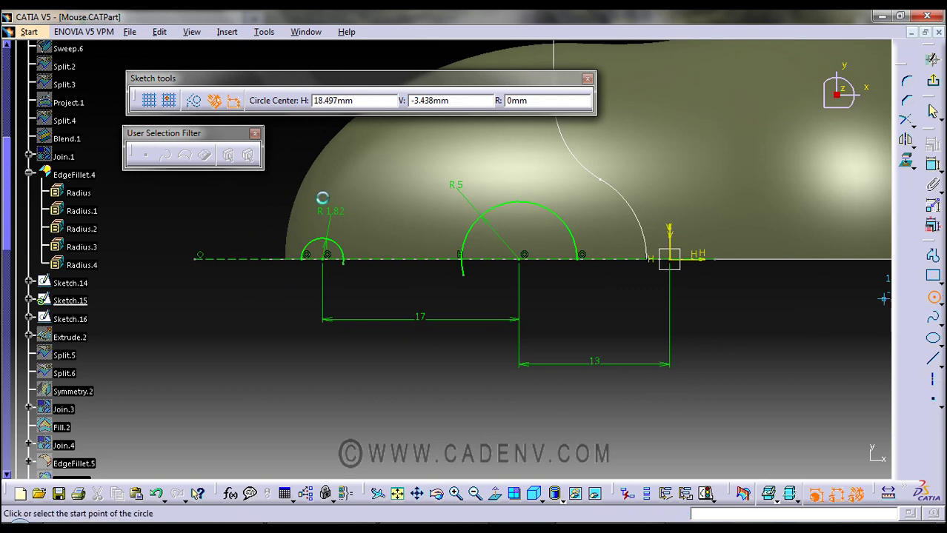
left_click(320, 249)
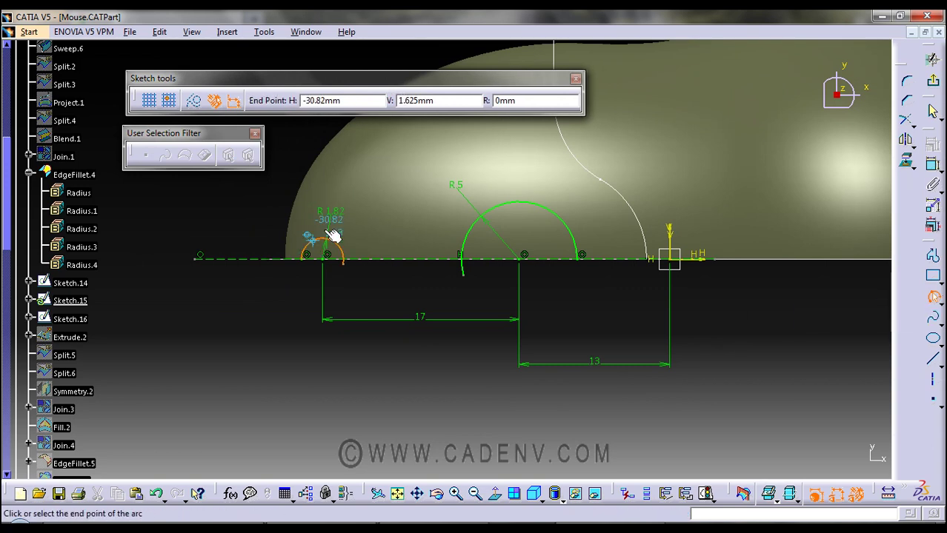
left_click(541, 205)
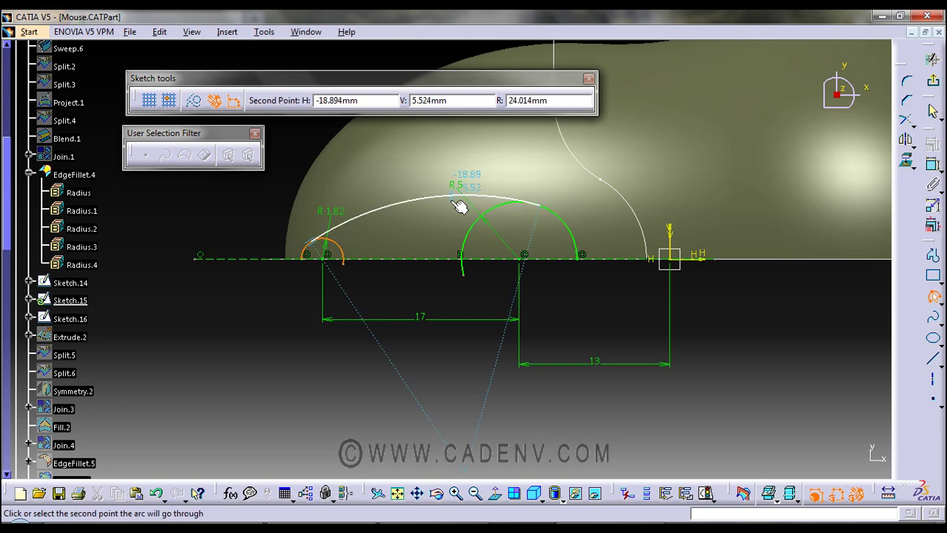
left_click(459, 206)
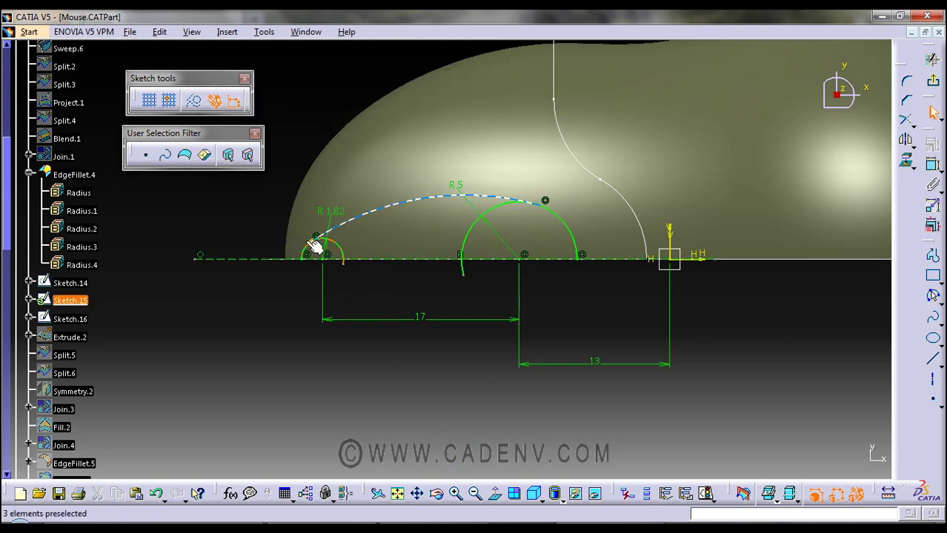
Step: Make the large connecting arc tangent to the R5 arc
left_click(933, 168)
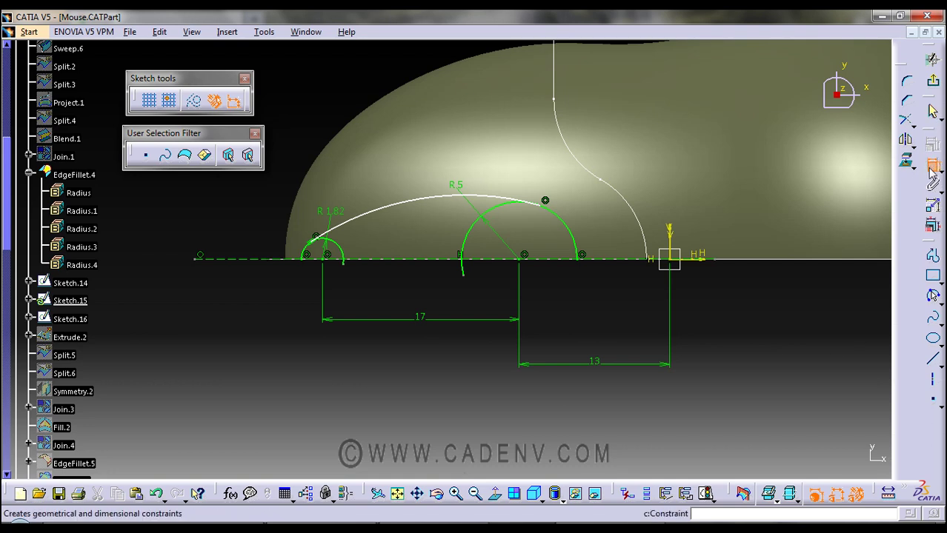
left_click(501, 206)
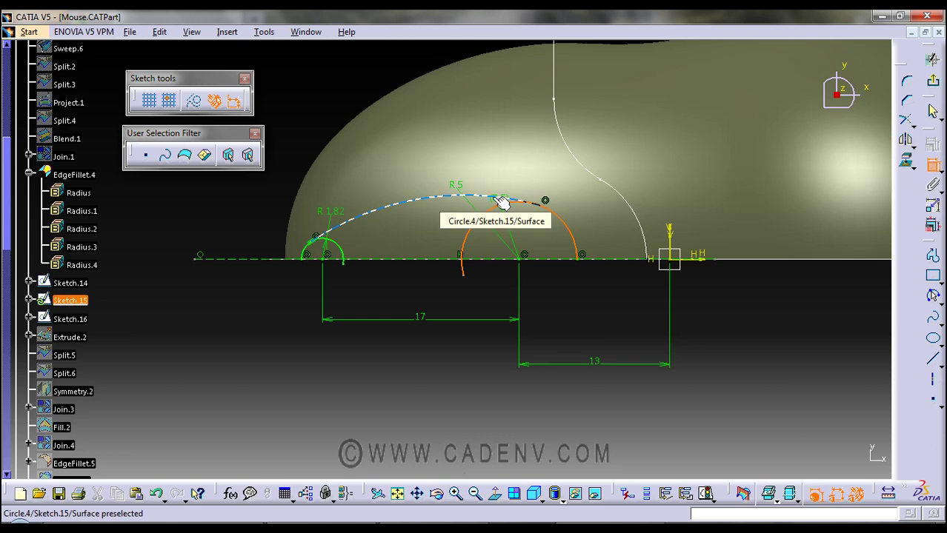
left_click(491, 202)
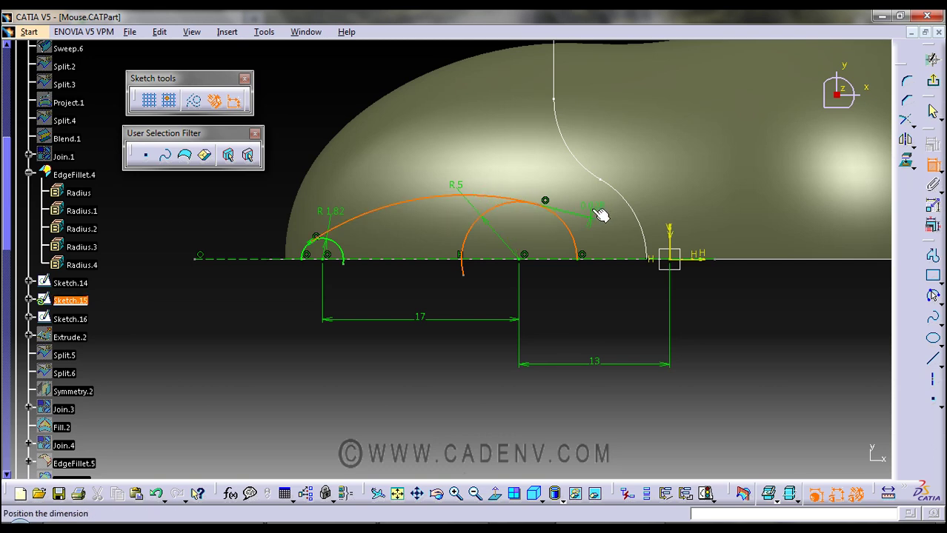
right_click(593, 214)
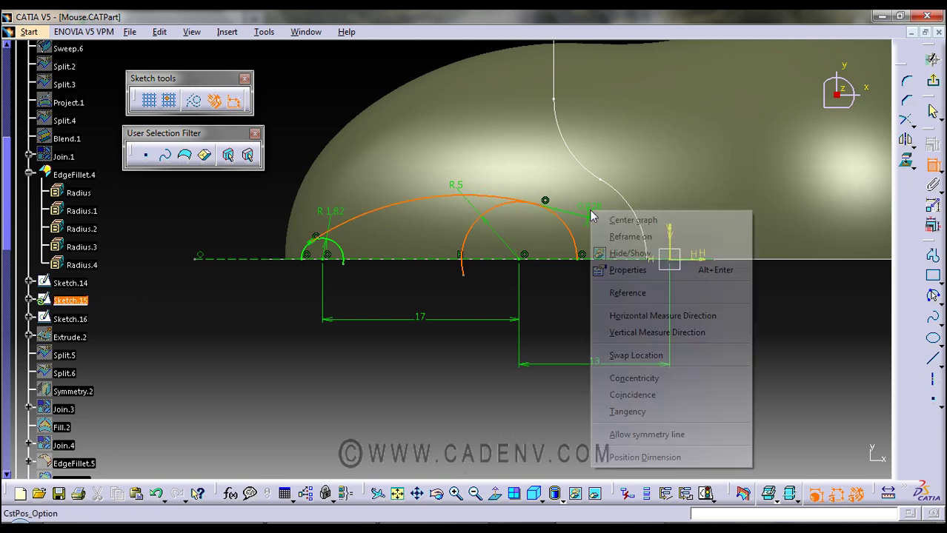
left_click(628, 414)
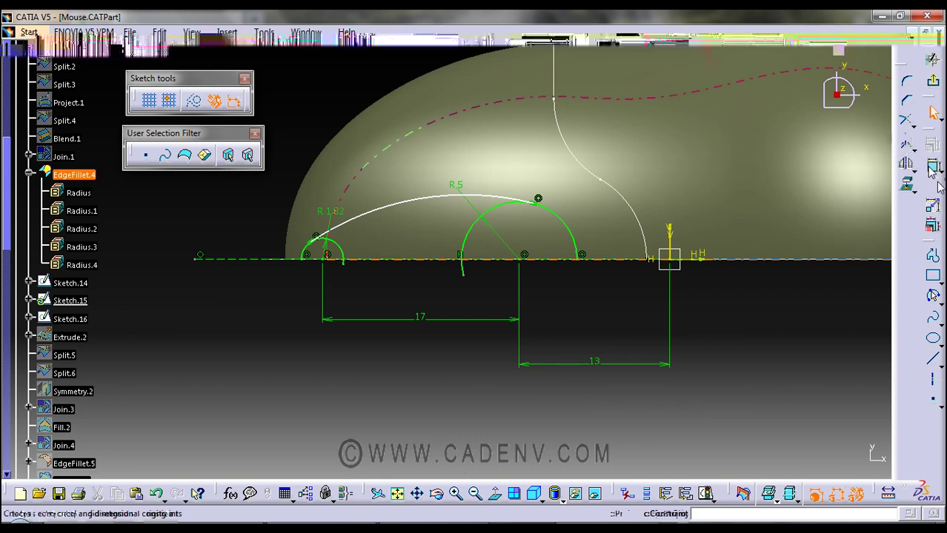
Step: Add an R 24.014 radius dimension to the large arc
left_click(417, 207)
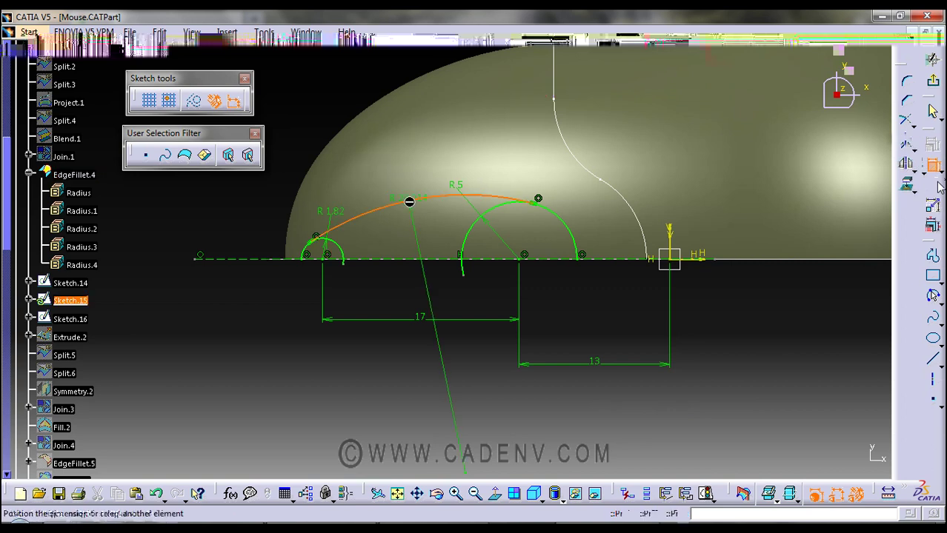
left_click(364, 72)
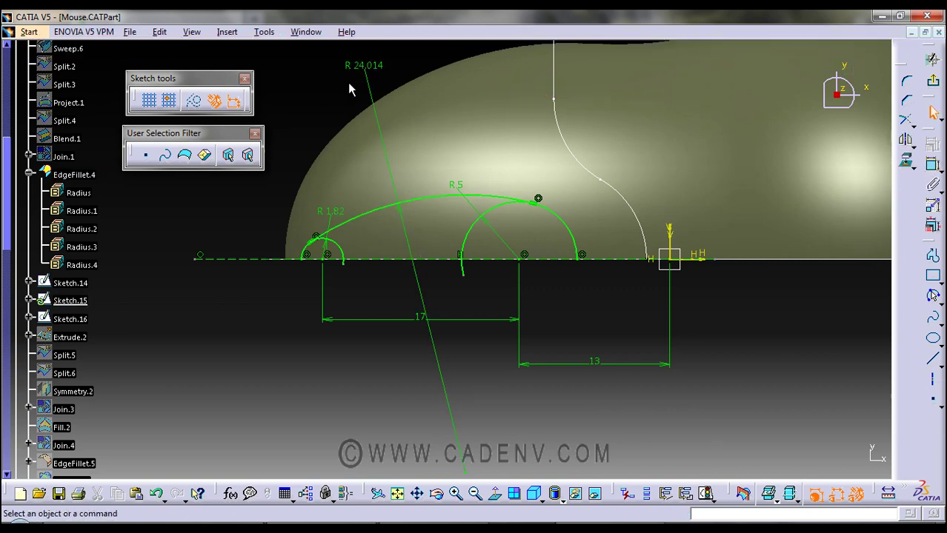
double_click(356, 65)
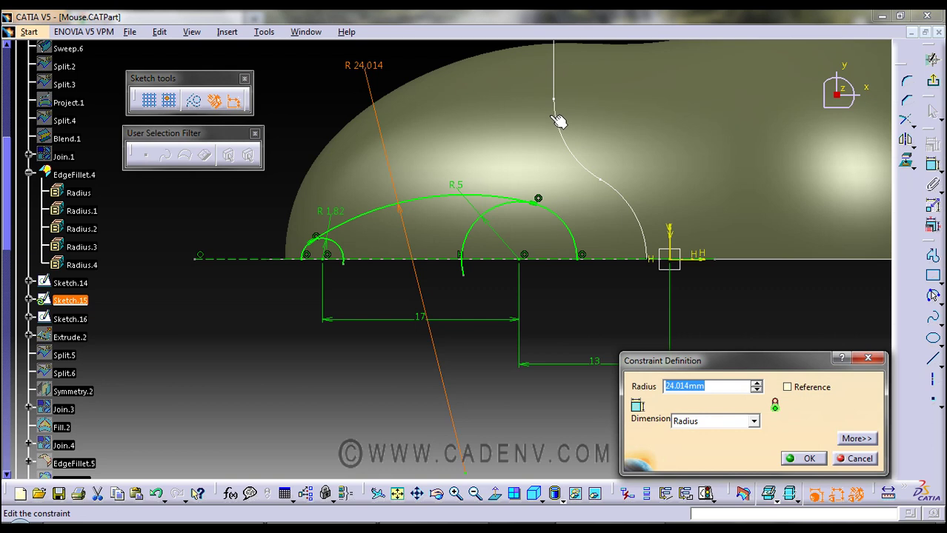
left_click(856, 458)
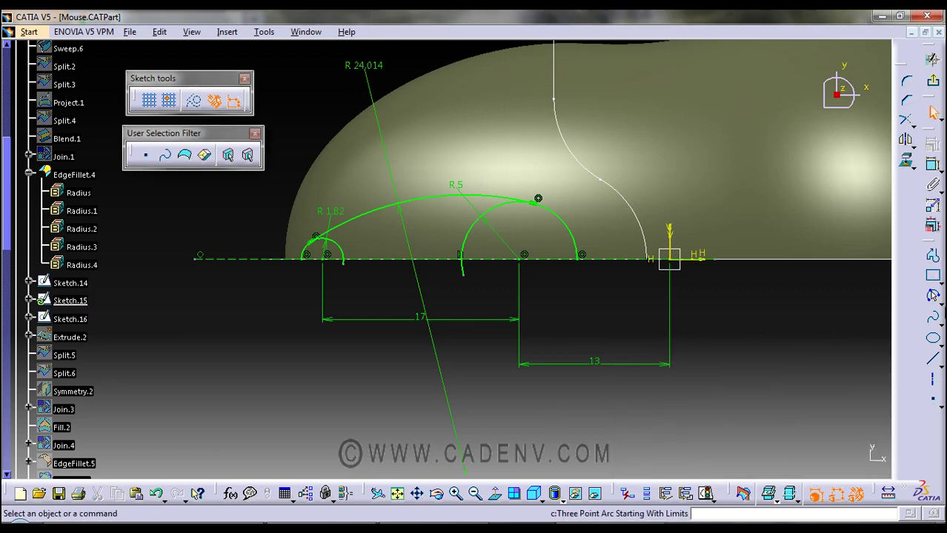
Step: Tear off the Relimitations toolbar and choose the two-element Trim tool
left_click(908, 121)
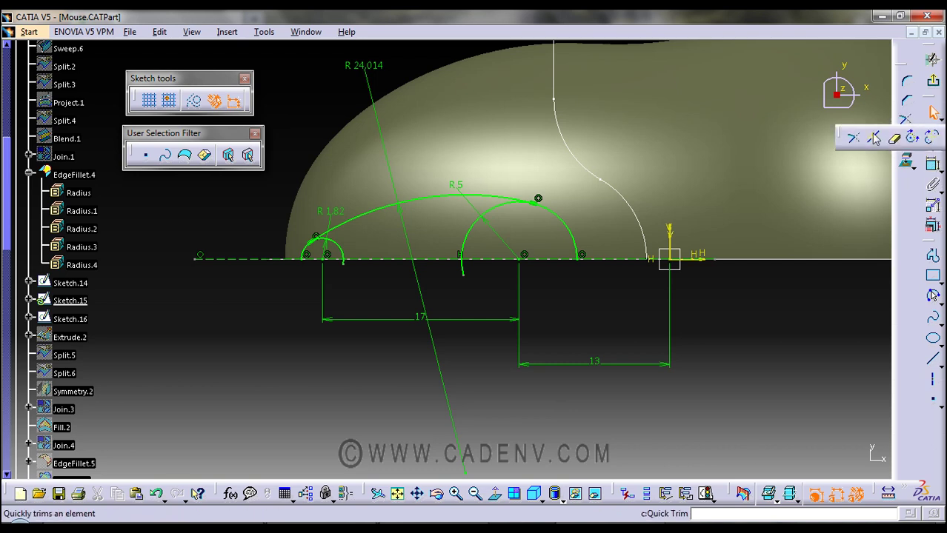
left_click_drag(842, 137, 732, 376)
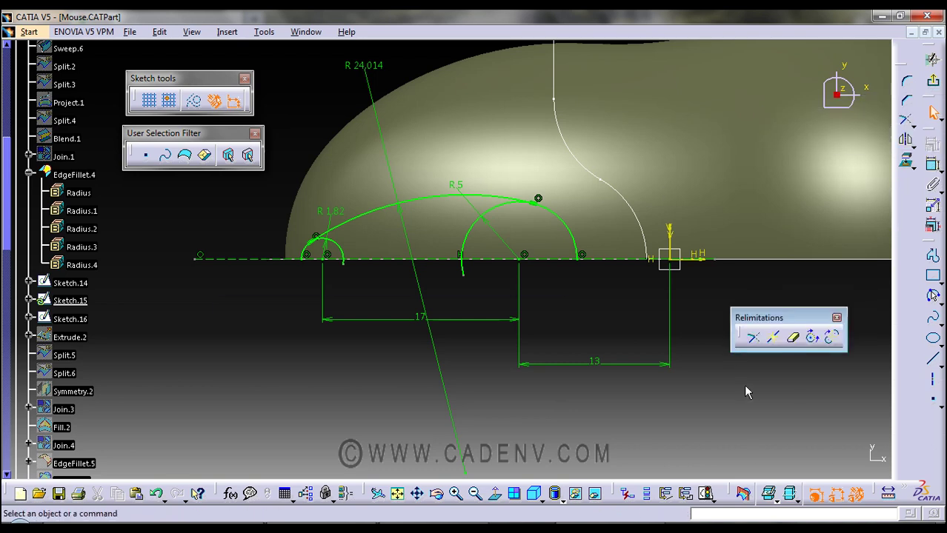
left_click(796, 345)
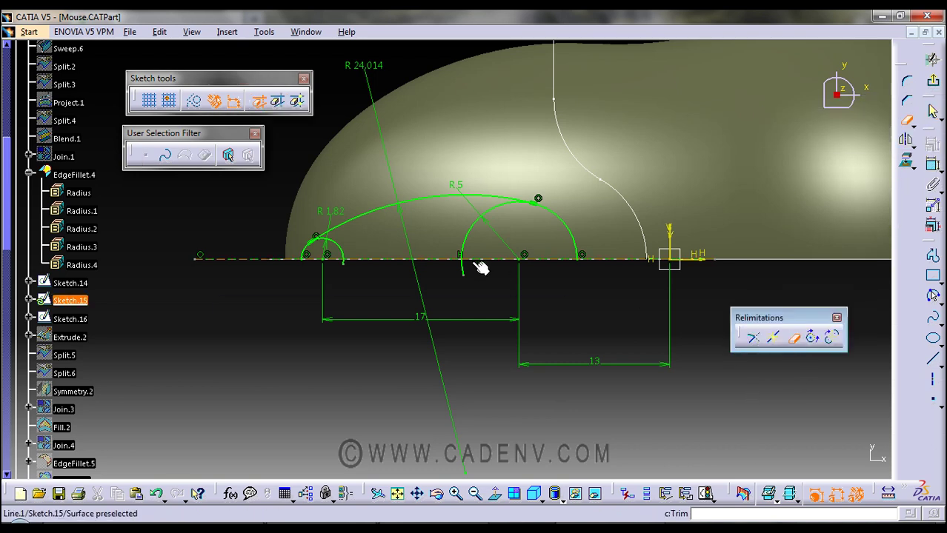
left_click(796, 341)
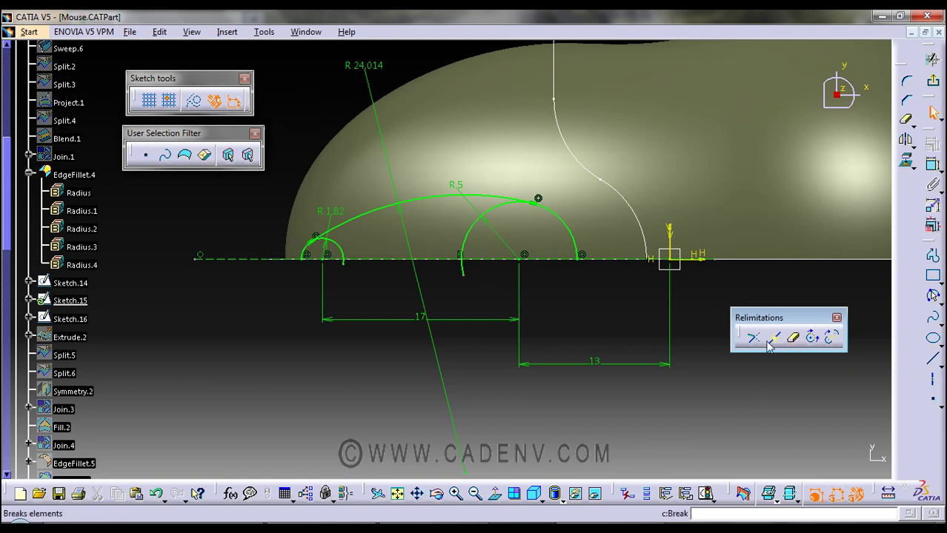
left_click(753, 337)
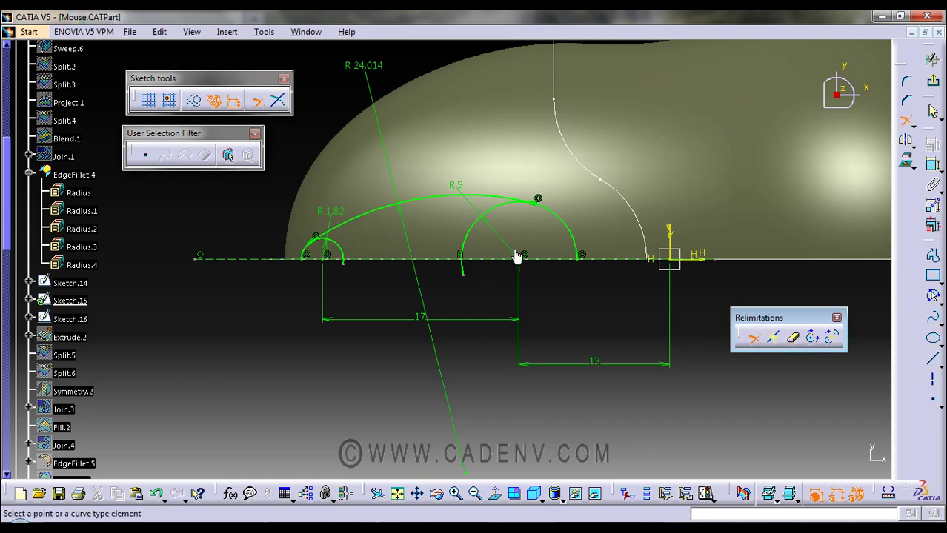
Step: Trim the R5 and R 1.82 circles back to the large arc
left_click(504, 204)
left_click(561, 221)
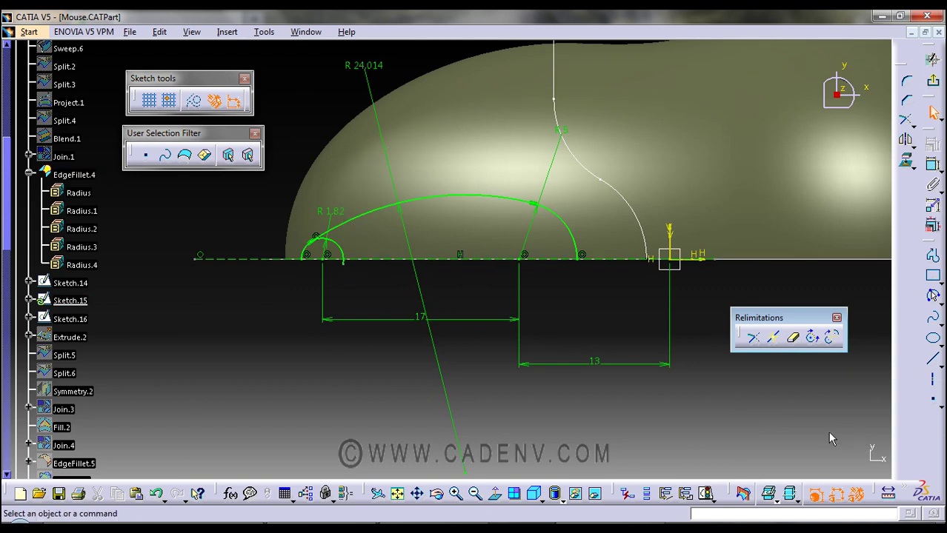
left_click(752, 338)
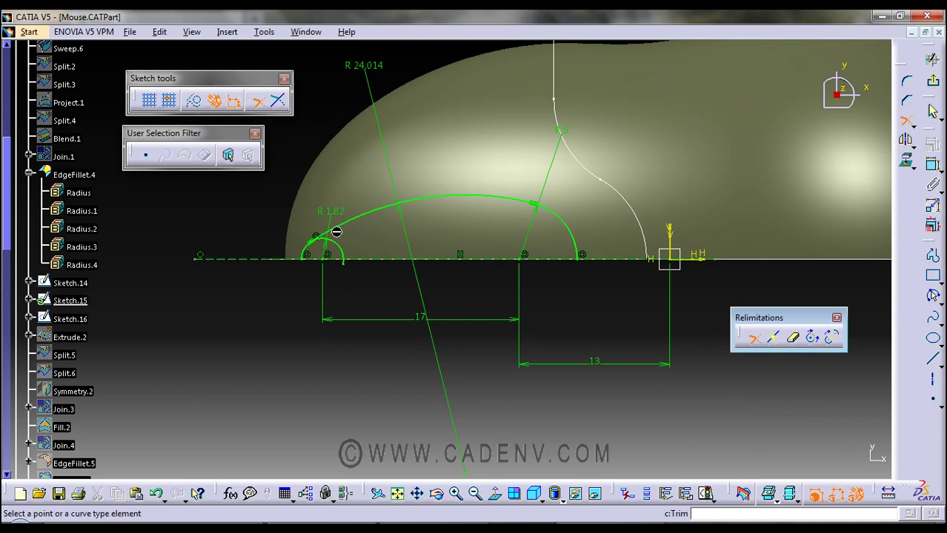
left_click(312, 252)
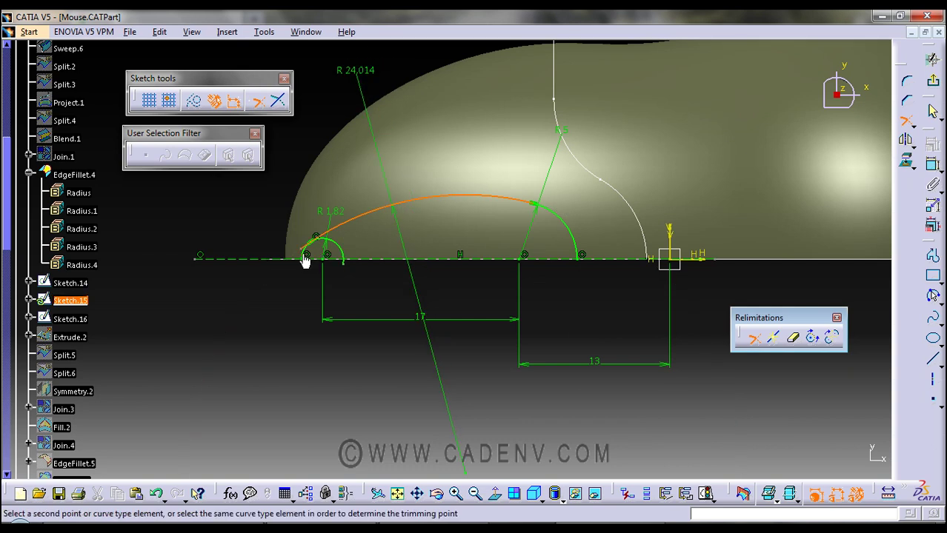
mouse_move(315, 260)
middle_mouse_down()
mouse_move(382, 249)
mouse_move(249, 218)
mouse_move(552, 300)
mouse_move(564, 294)
middle_mouse_up()
left_click(569, 295)
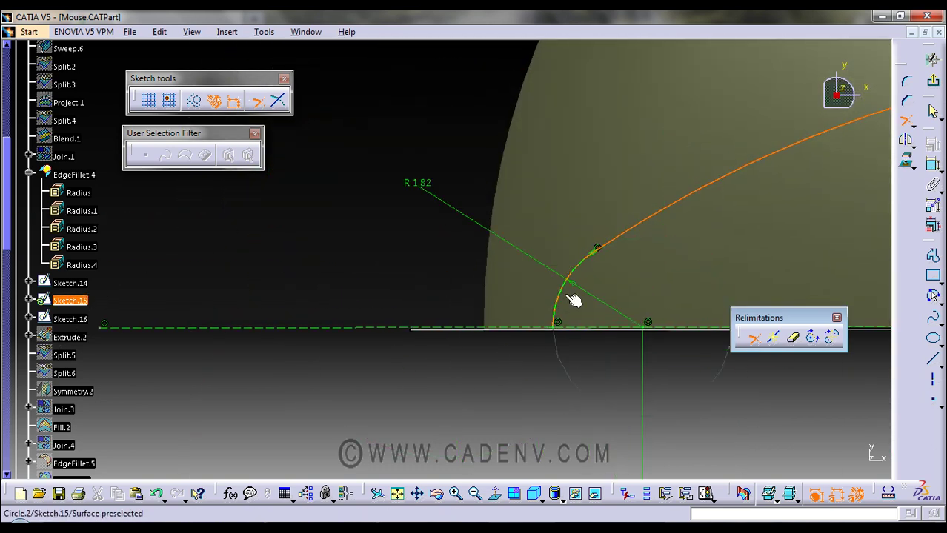
left_click(574, 300)
mouse_move(634, 265)
middle_mouse_down()
mouse_move(691, 264)
mouse_move(484, 252)
mouse_move(481, 281)
middle_mouse_up()
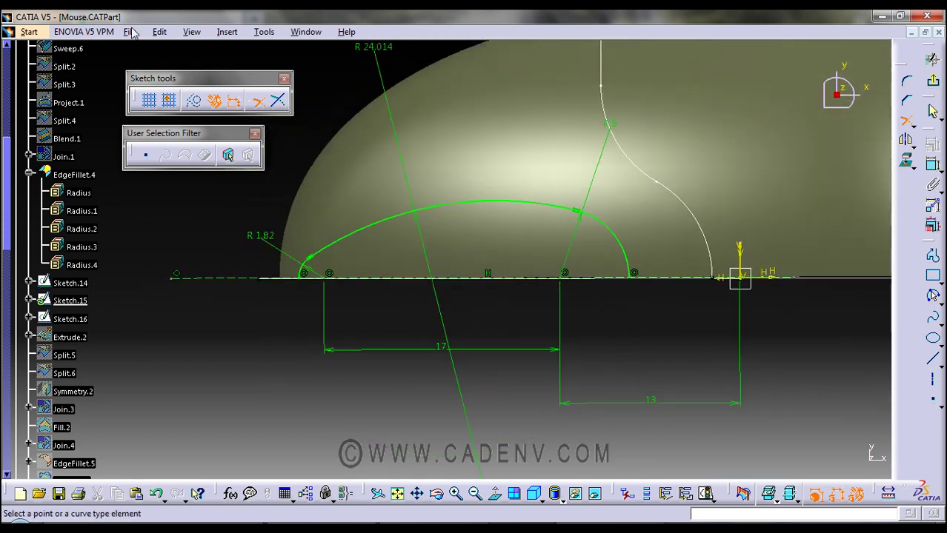
Step: Run Tools > Sketch Analysis and confirm Sketch.15's implicit profile is Closed
left_click(264, 32)
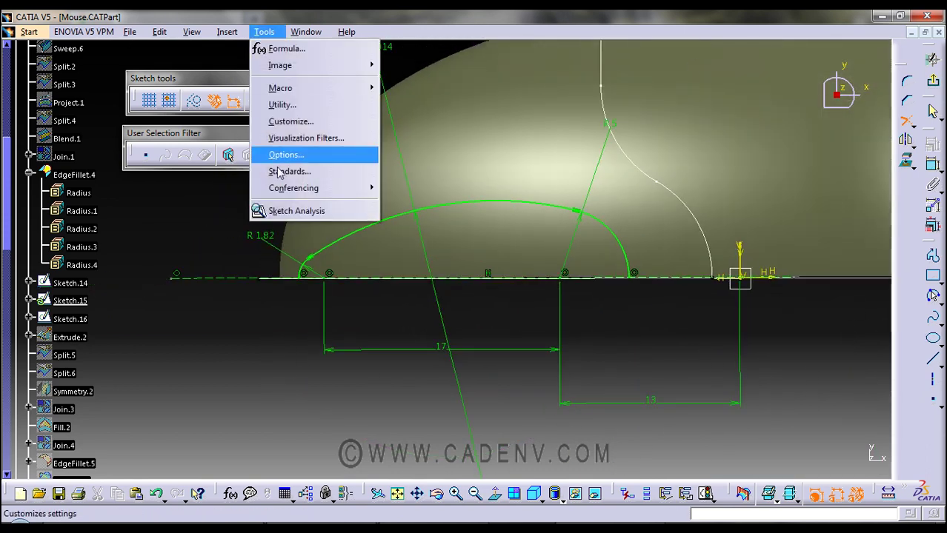
left_click(298, 212)
left_click(635, 181)
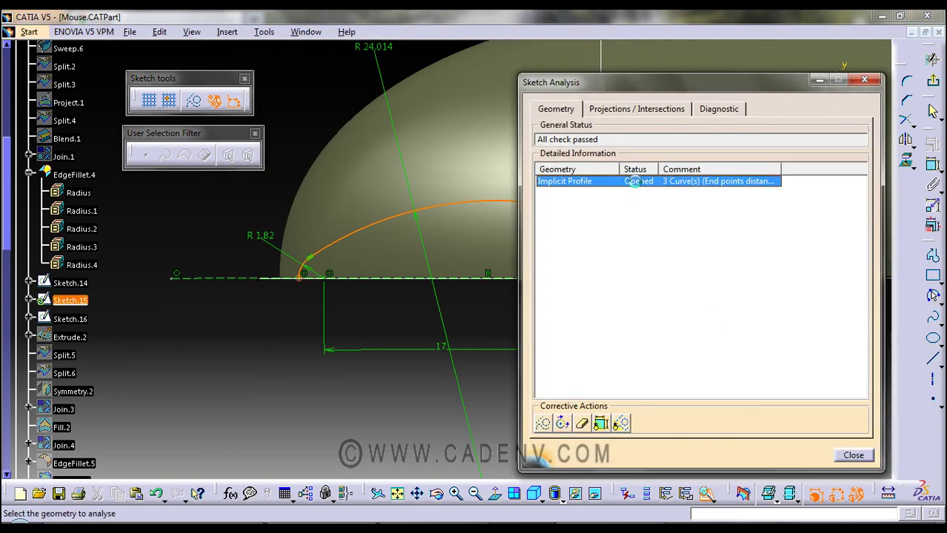
left_click(853, 455)
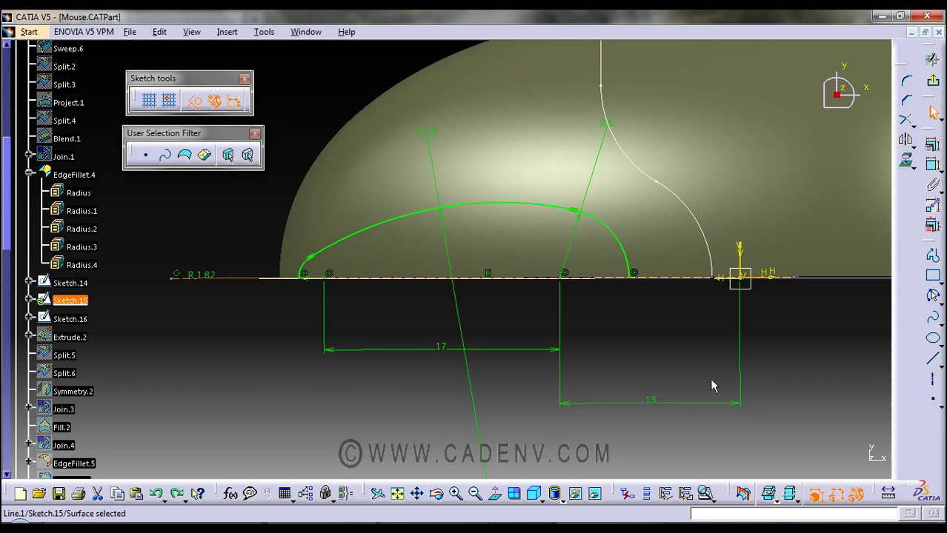
Step: Zoom in on Sketch.15 and drag the R5 radius label to a clear spot outside the profile
mouse_move(709, 378)
middle_mouse_down()
mouse_move(587, 268)
mouse_move(457, 277)
mouse_move(397, 323)
mouse_move(437, 353)
mouse_move(397, 342)
mouse_move(495, 344)
middle_mouse_up()
middle_click_drag(604, 323, 600, 317)
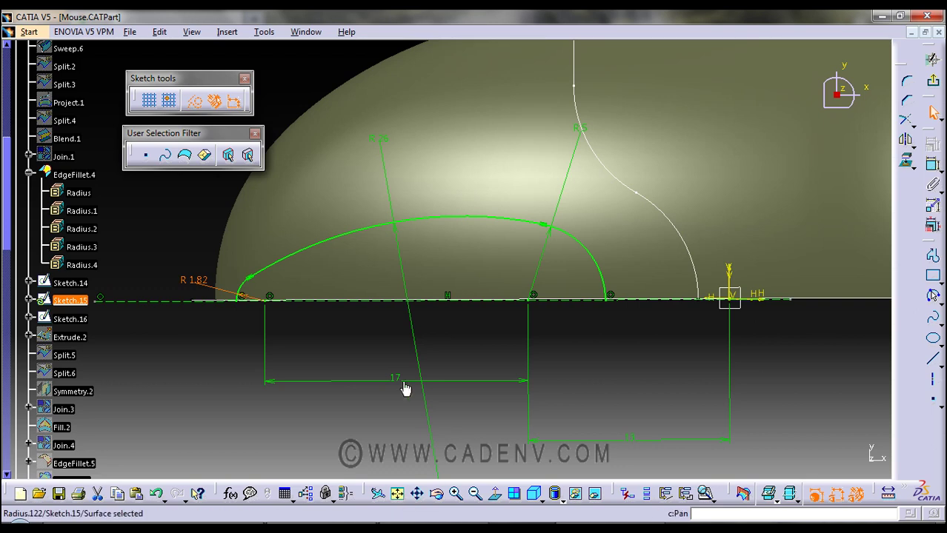
left_click(209, 285)
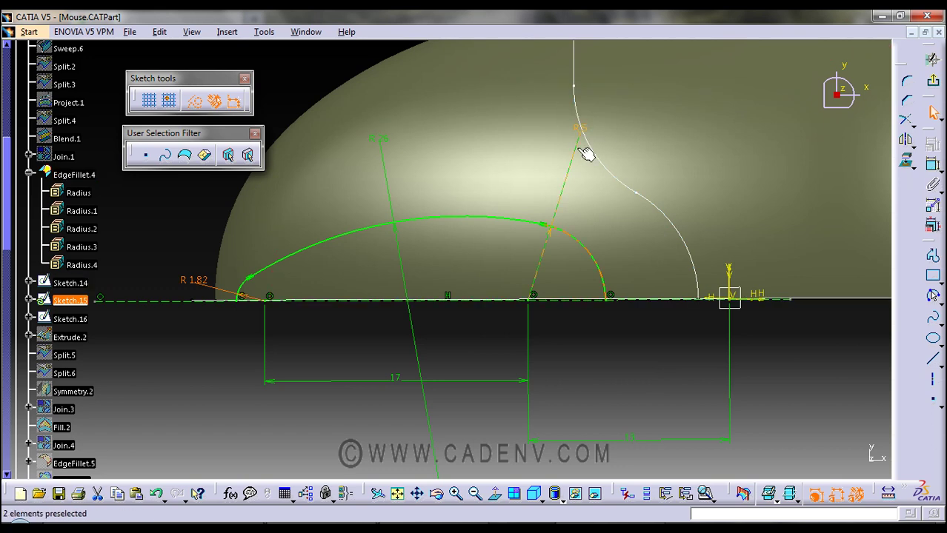
left_click_drag(581, 148, 626, 196)
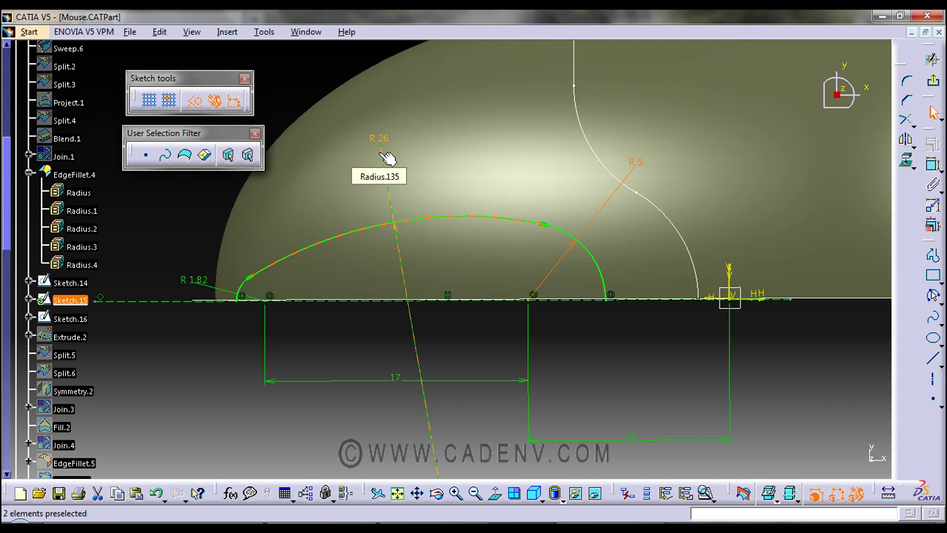
middle_click_drag(518, 152, 518, 174)
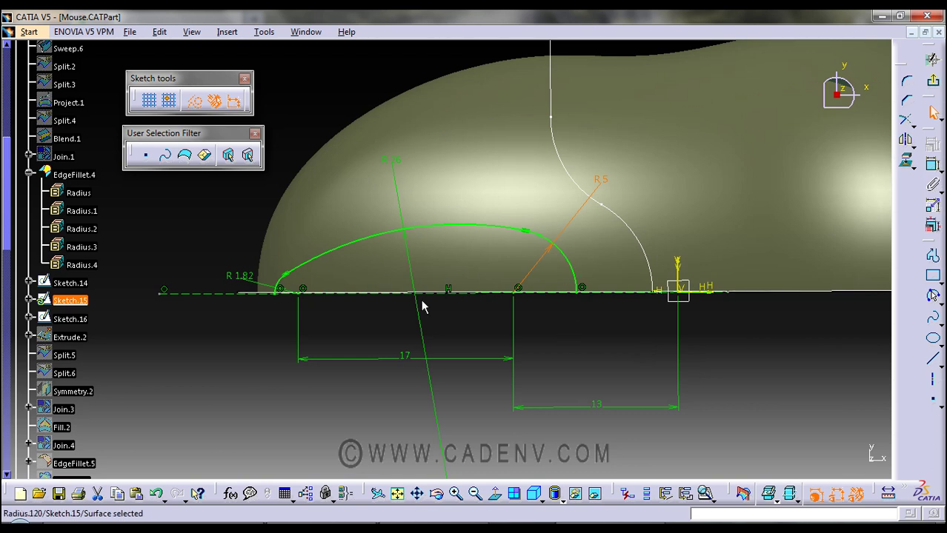
left_click(288, 290)
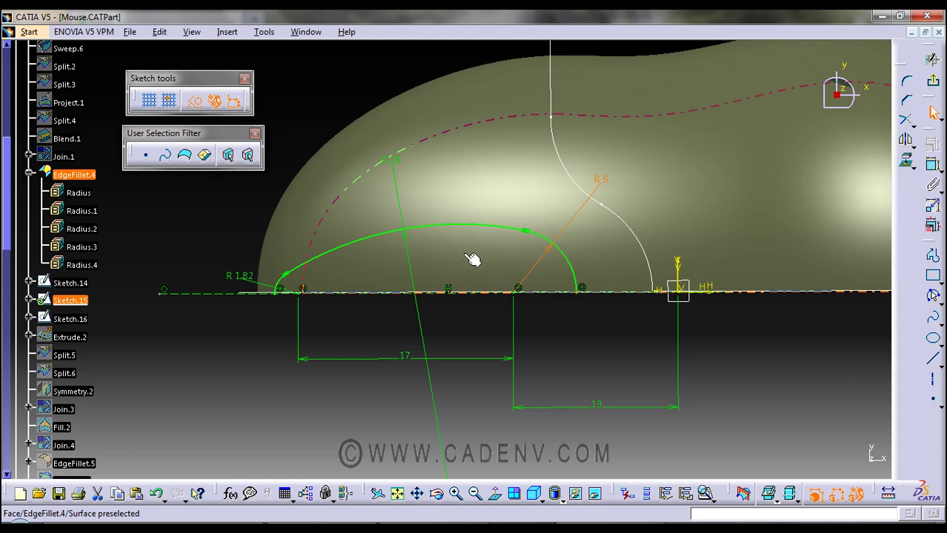
mouse_move(619, 163)
middle_mouse_down()
mouse_move(655, 231)
mouse_move(664, 220)
middle_mouse_up()
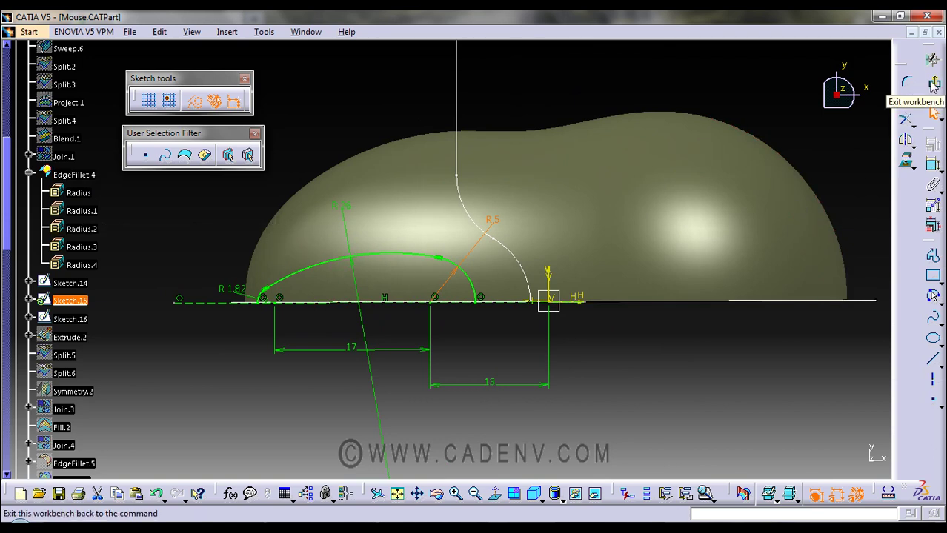
Step: Exit Sketch.15 to the 3D part and turn the mouse body to a side view
left_click(933, 83)
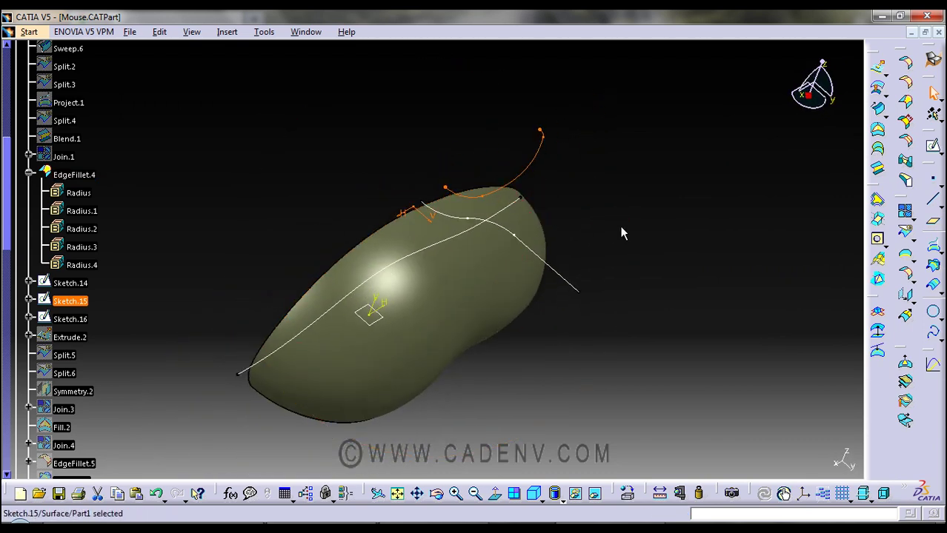
left_click(621, 233)
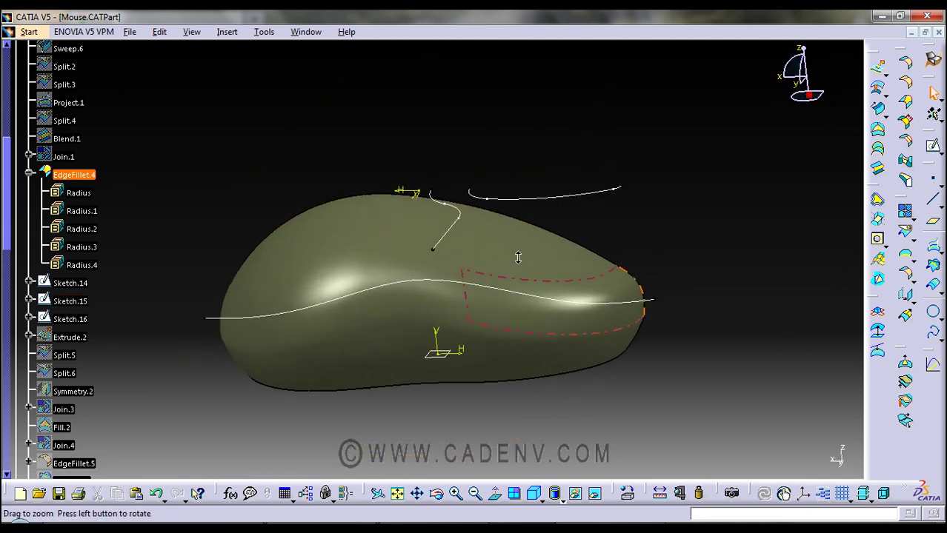